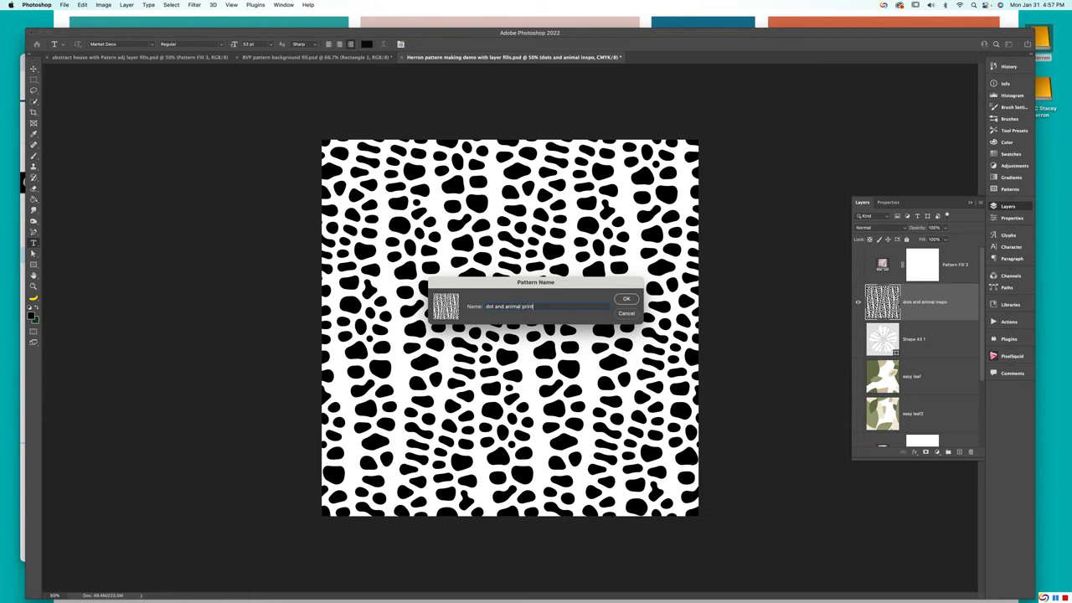
# Save the dots artwork as a pattern named "dot and animal print" and check it among the saved patterns
pyautogui.click(625, 299)
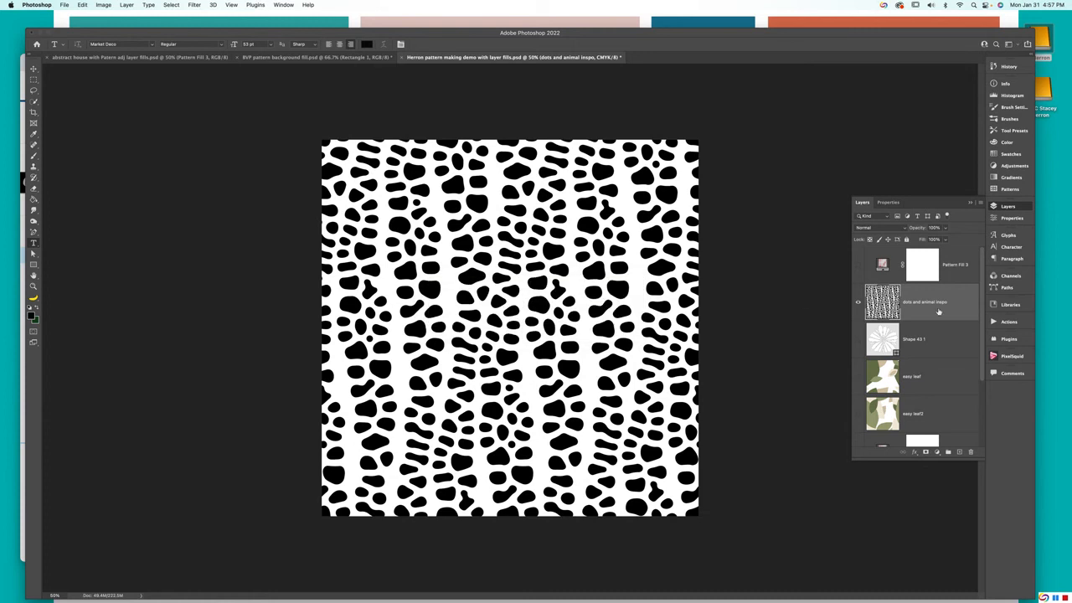
pyautogui.click(1009, 189)
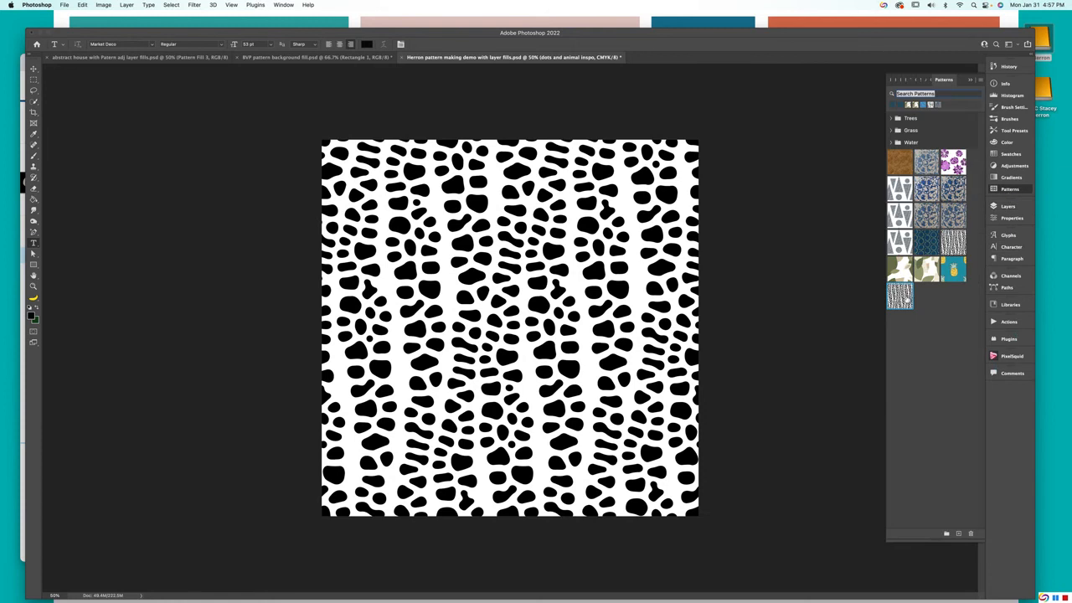
pyautogui.click(1007, 206)
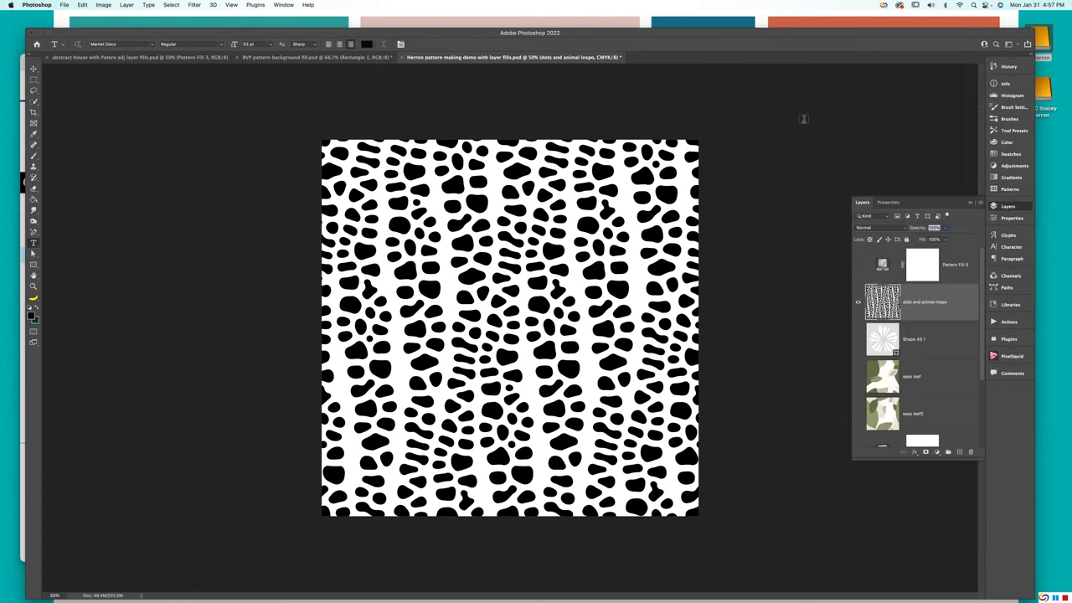
# Preview the dots artwork as a repeating pattern, examine its tiling at a smaller scale, and turn the preview off
pyautogui.click(232, 5)
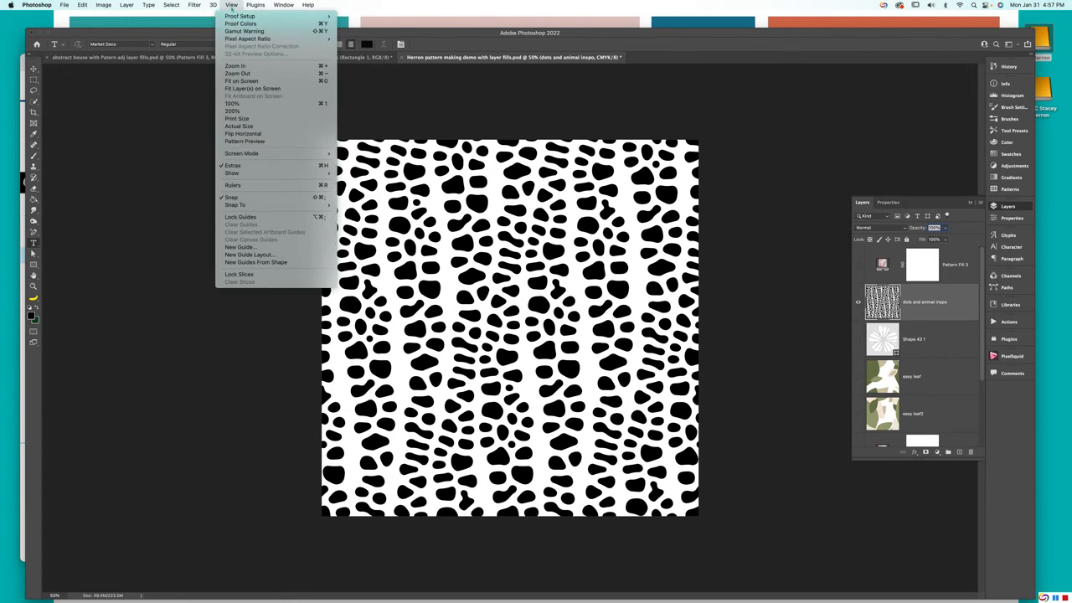
pyautogui.click(242, 141)
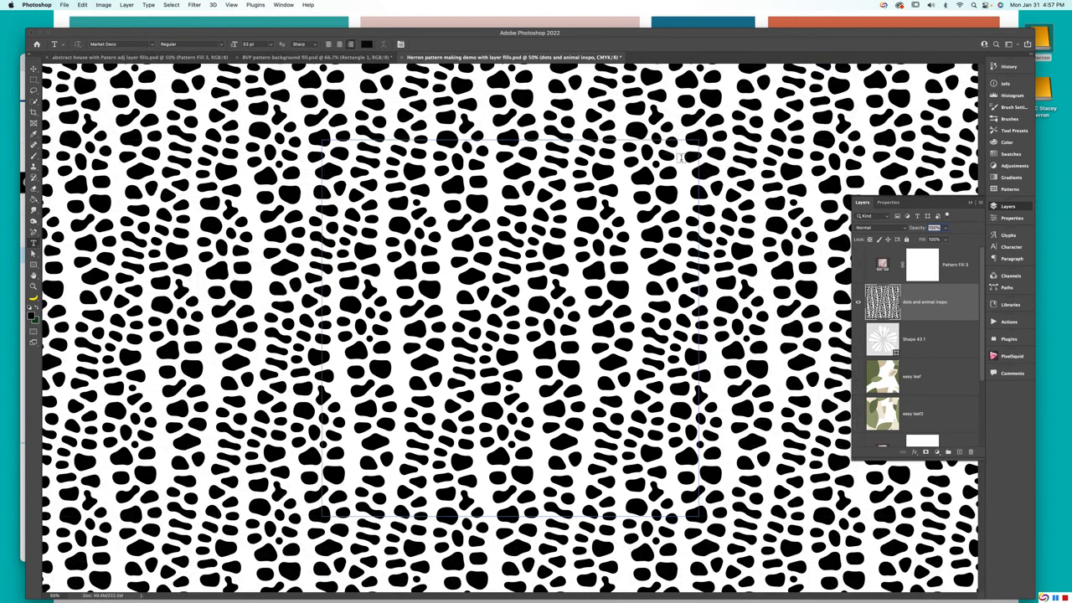
pyautogui.press('super+minus')
pyautogui.press('super+minus')
pyautogui.press('super+minus')
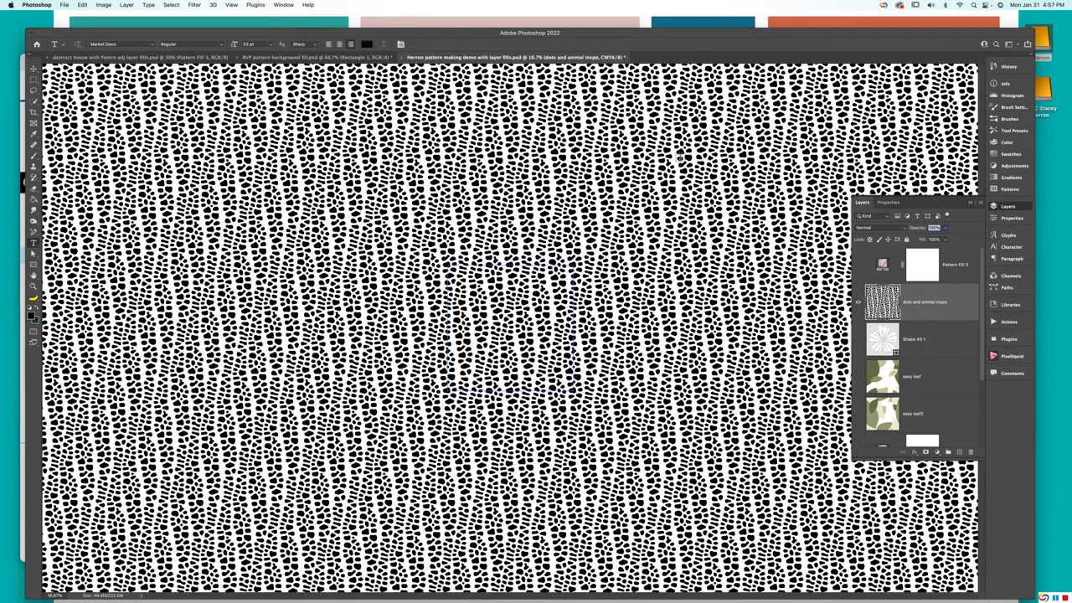
pyautogui.press('super+plus')
pyautogui.press('super+plus')
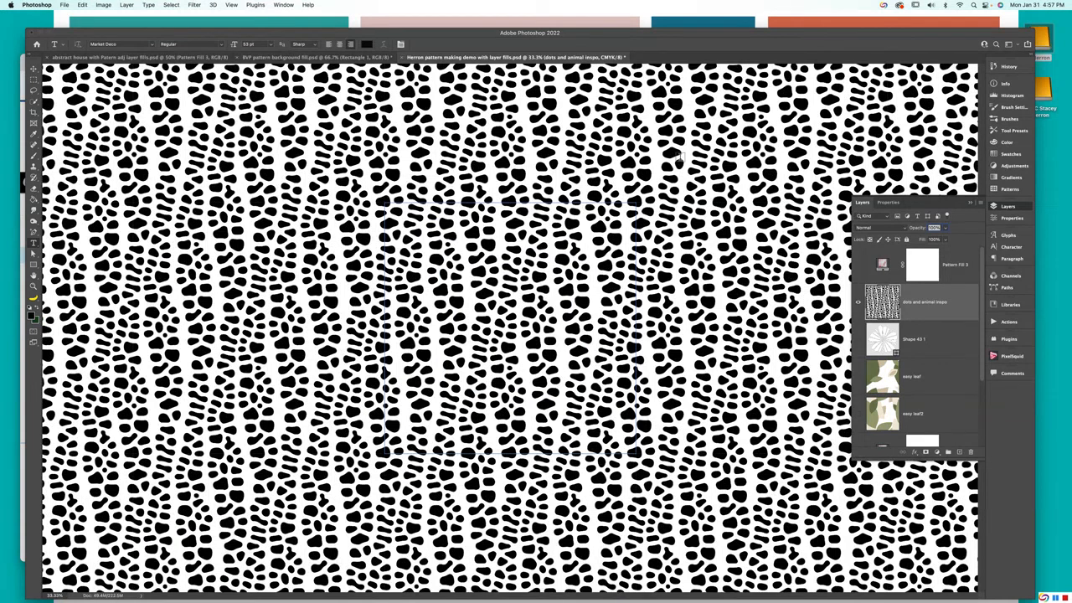
pyautogui.click(233, 5)
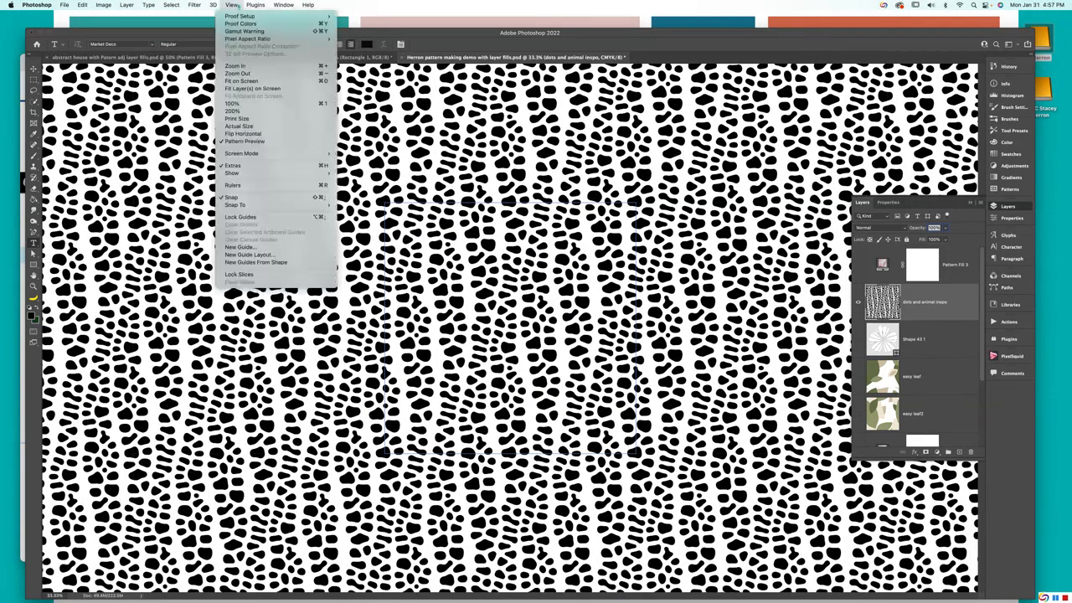
pyautogui.click(244, 141)
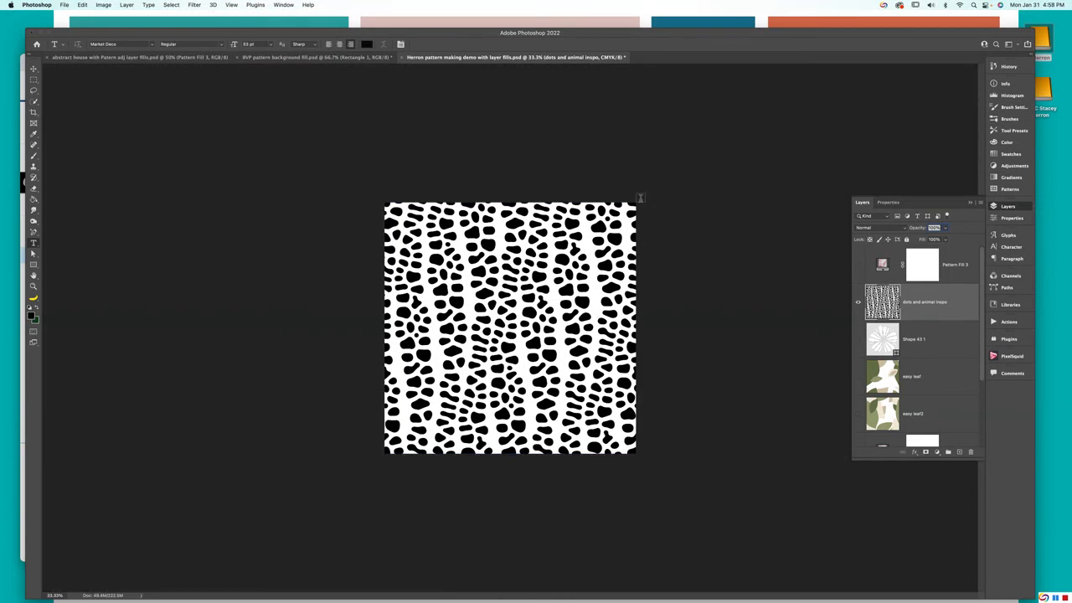
# Hide the "dots and animal inspo" layer and briefly view the Shape 43 1 flower before hiding it again
pyautogui.click(857, 303)
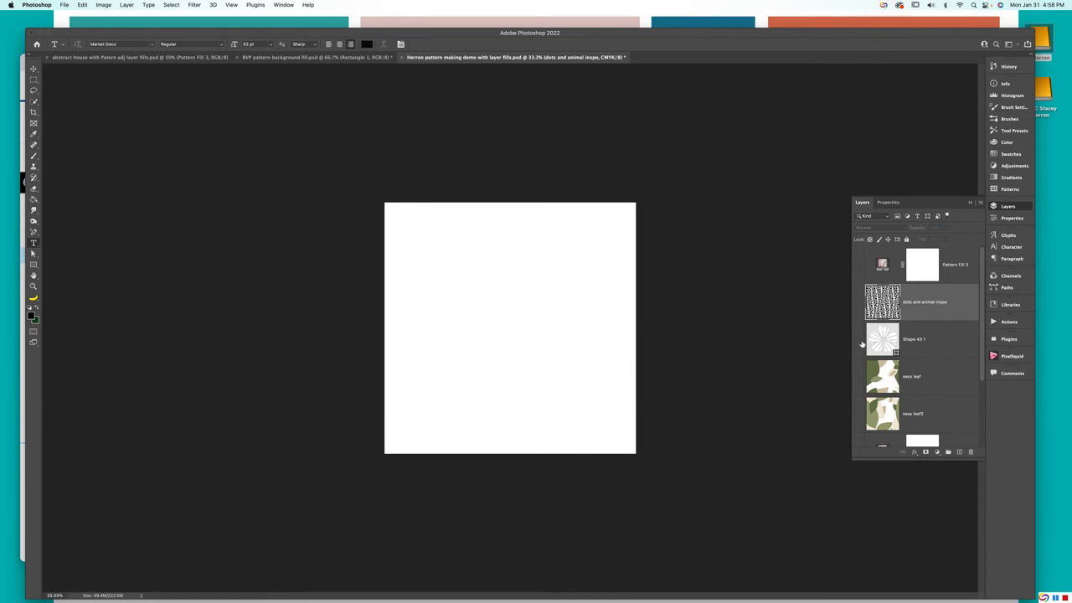
pyautogui.click(858, 340)
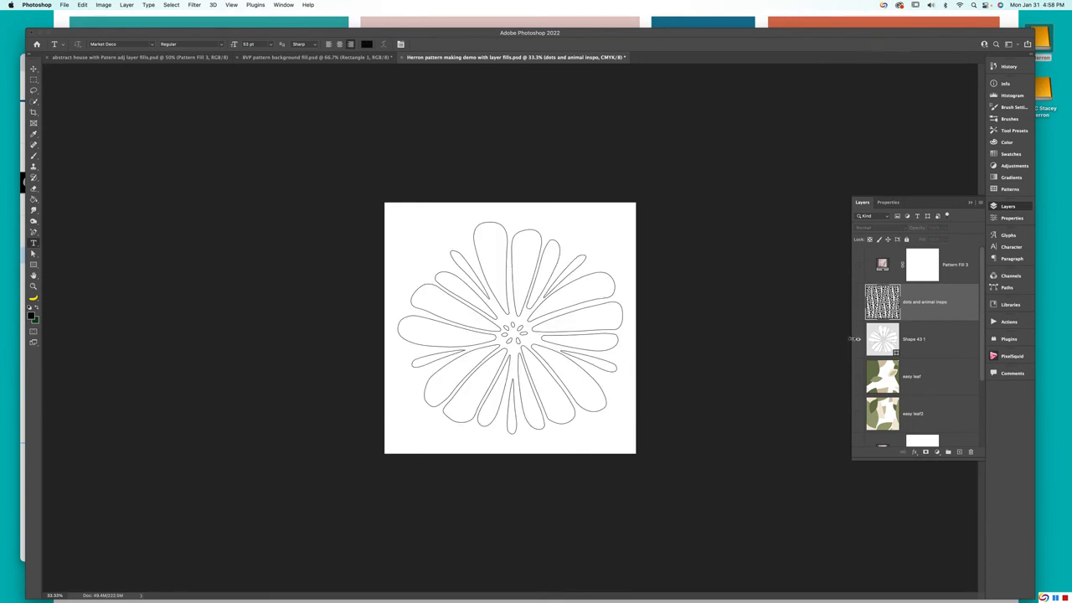
pyautogui.click(857, 340)
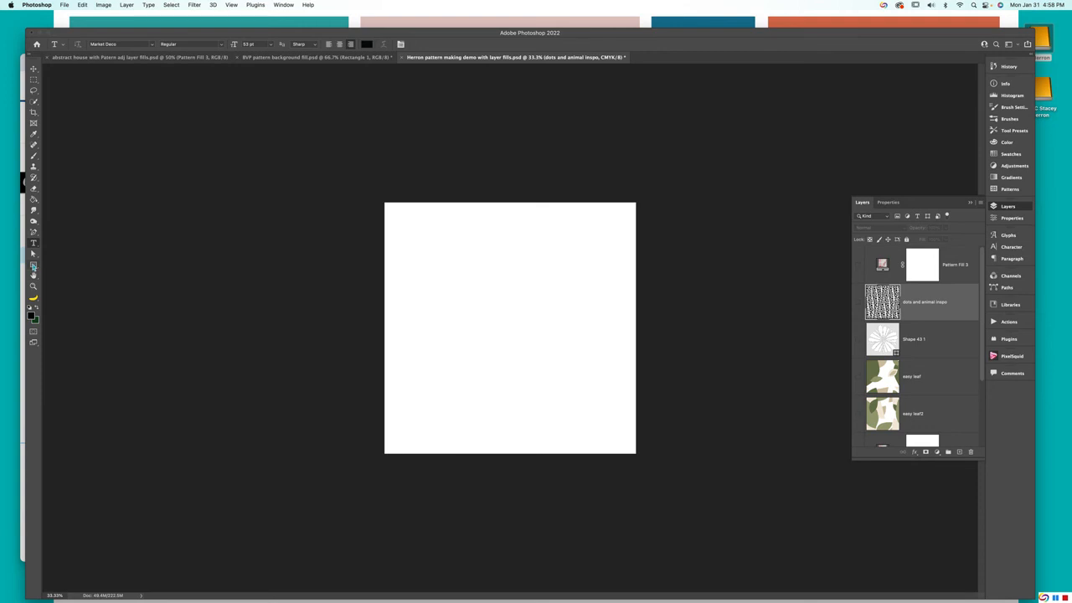
# Draw the last custom shape of the Flowers set on the canvas, about 9.8 by 9.4 in
pyautogui.click(33, 266)
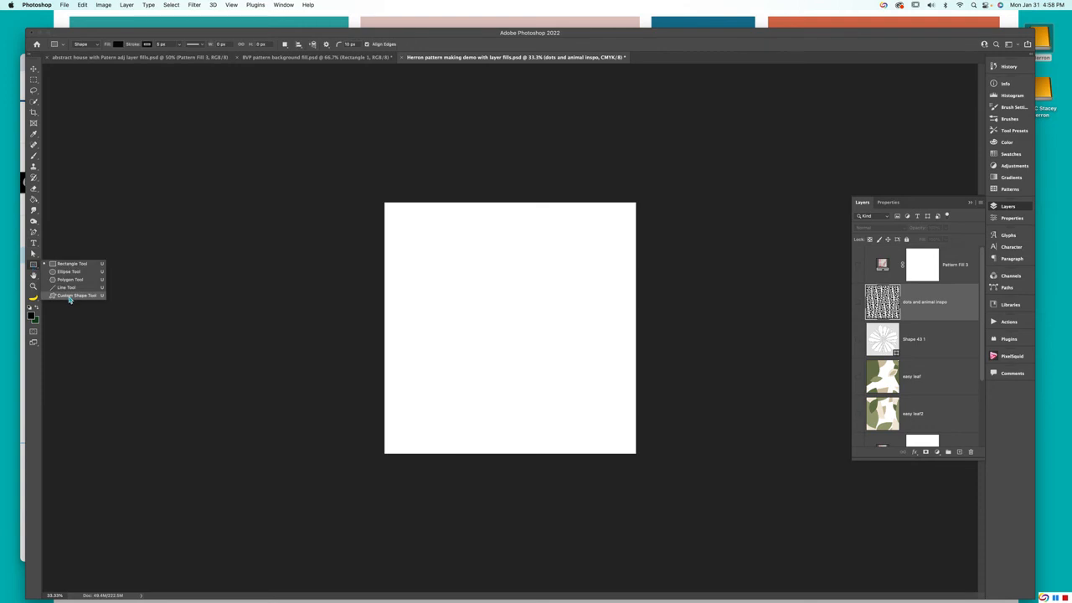
pyautogui.click(69, 298)
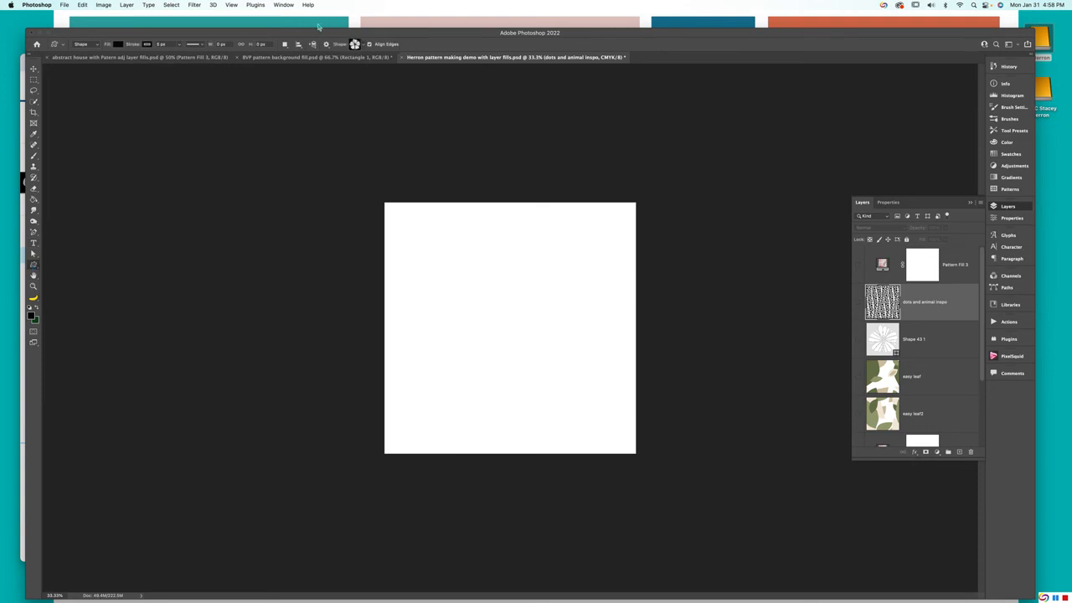
pyautogui.click(364, 46)
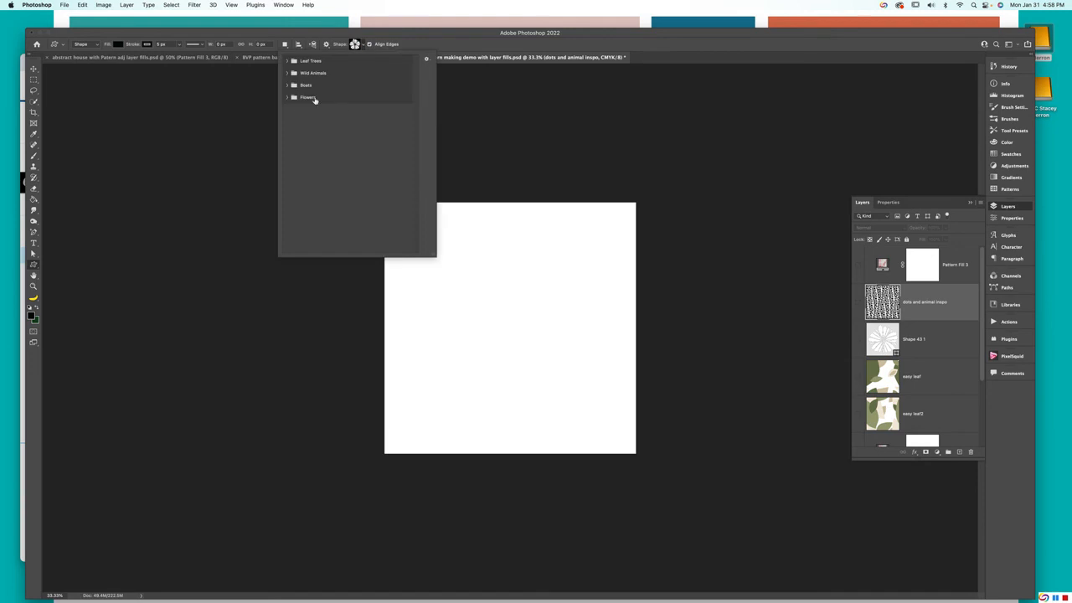
pyautogui.click(289, 98)
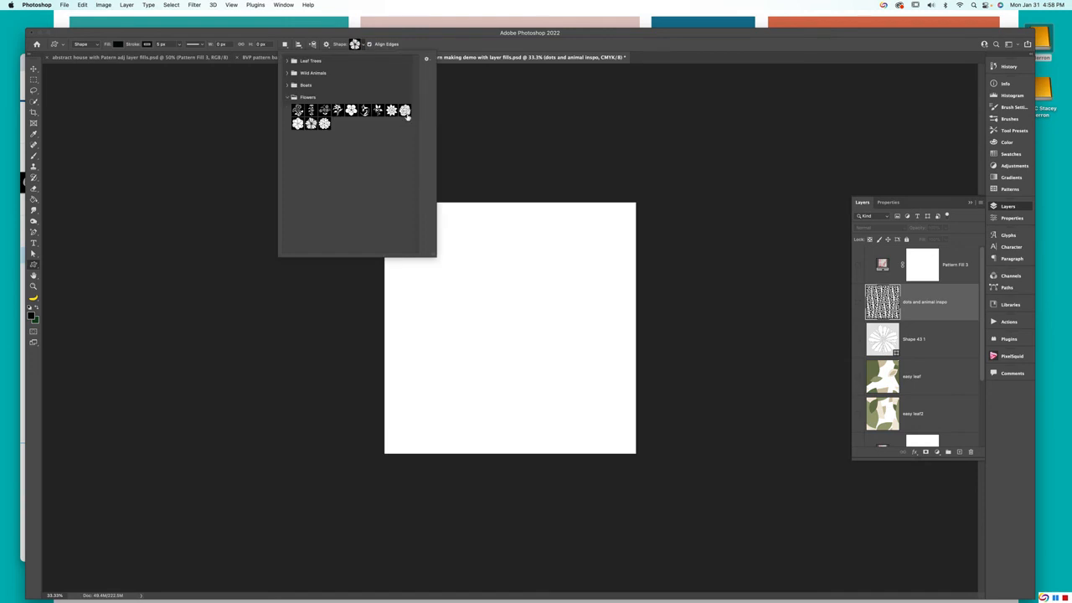
pyautogui.click(325, 124)
pyautogui.moveTo(601, 228); pyautogui.dragTo(401, 415)
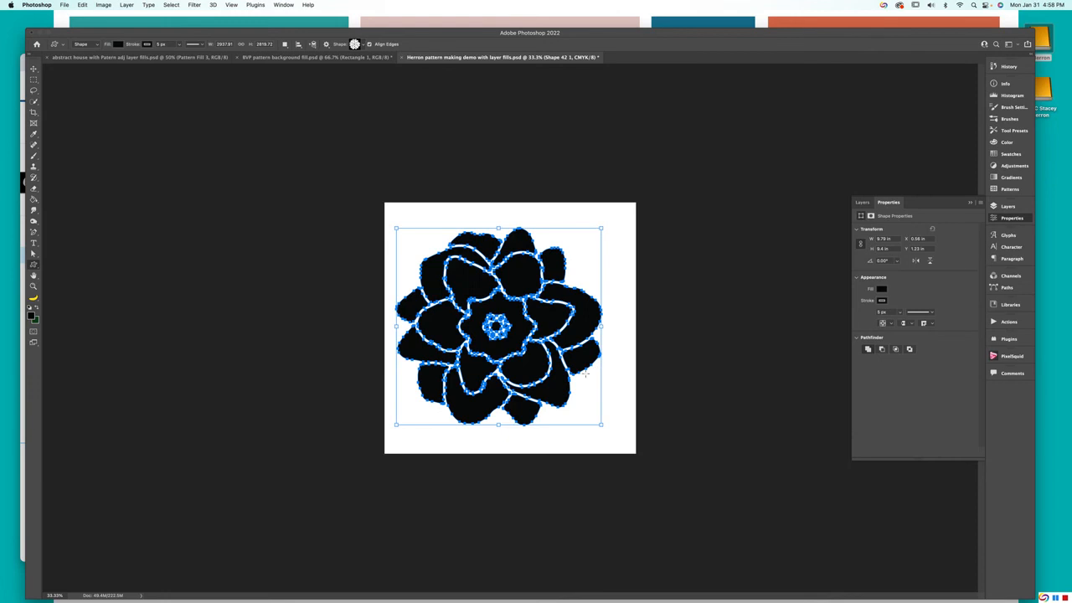
# Set the new flower shape's fill to white and its stroke to none
pyautogui.click(881, 289)
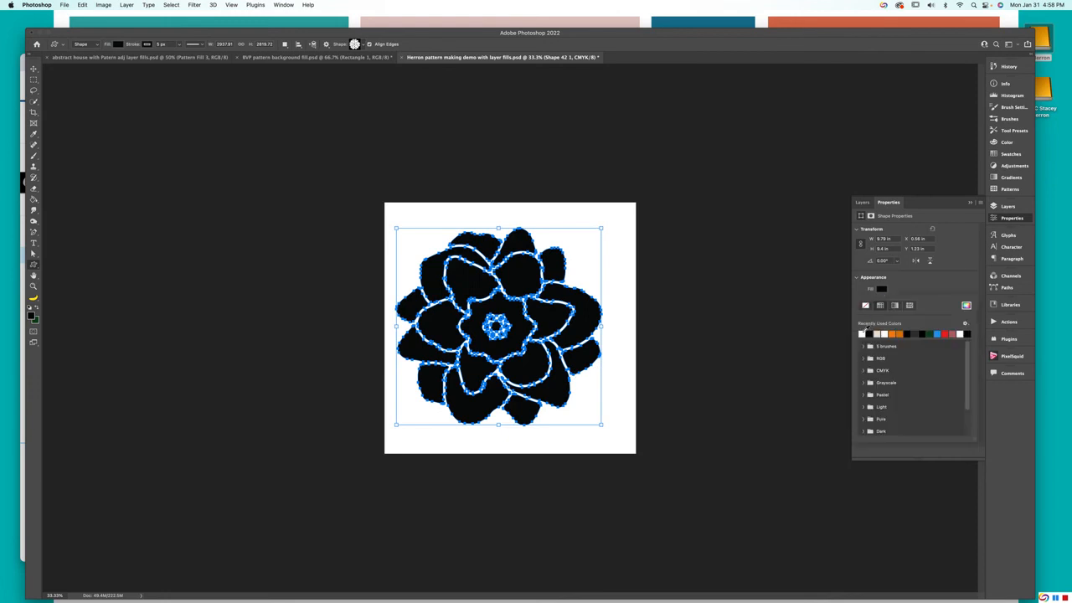
pyautogui.click(862, 333)
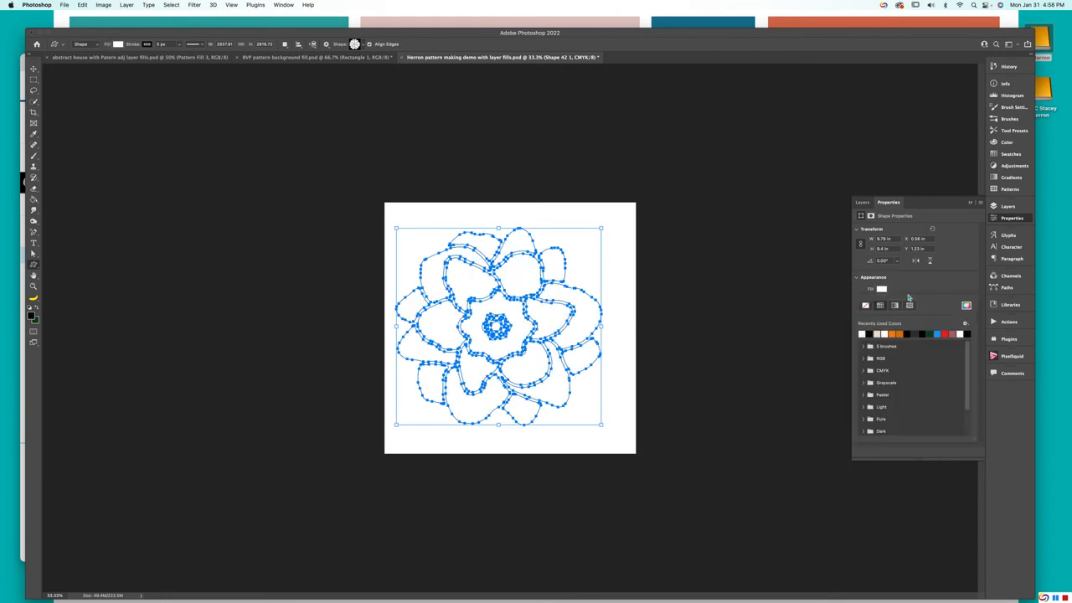
pyautogui.click(940, 286)
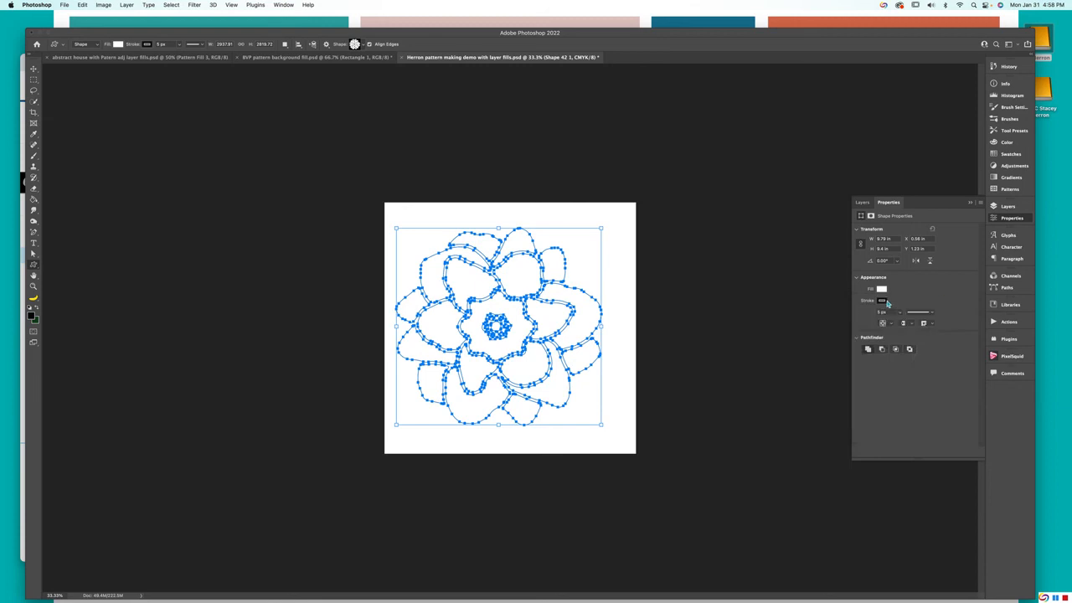
pyautogui.click(885, 300)
pyautogui.click(865, 317)
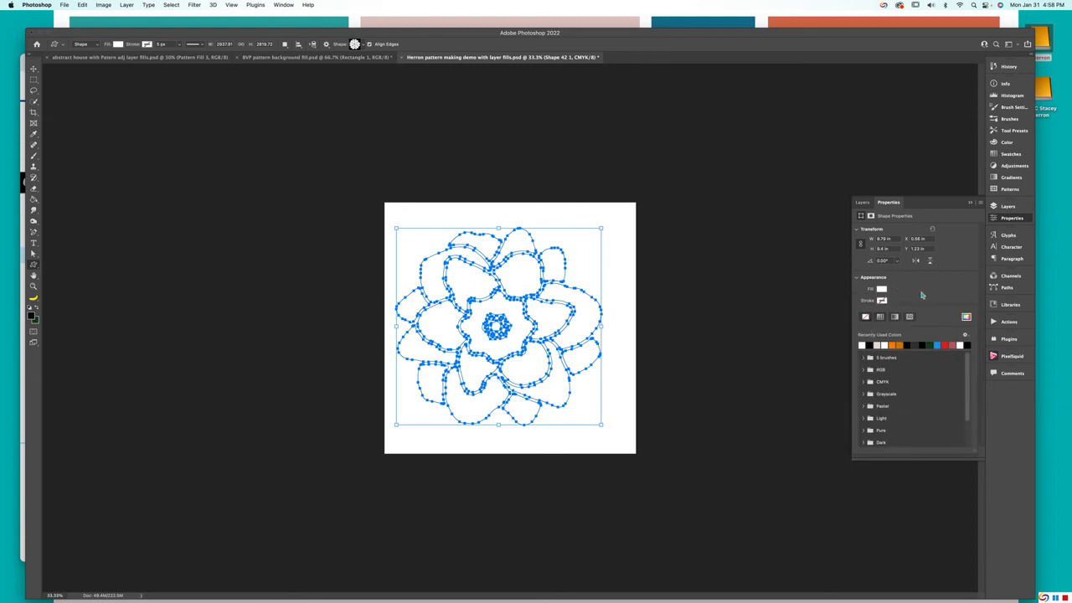
pyautogui.click(921, 294)
# Move the white flower closer to the canvas centre, showing the dots layer behind it only while positioning
pyautogui.click(1016, 208)
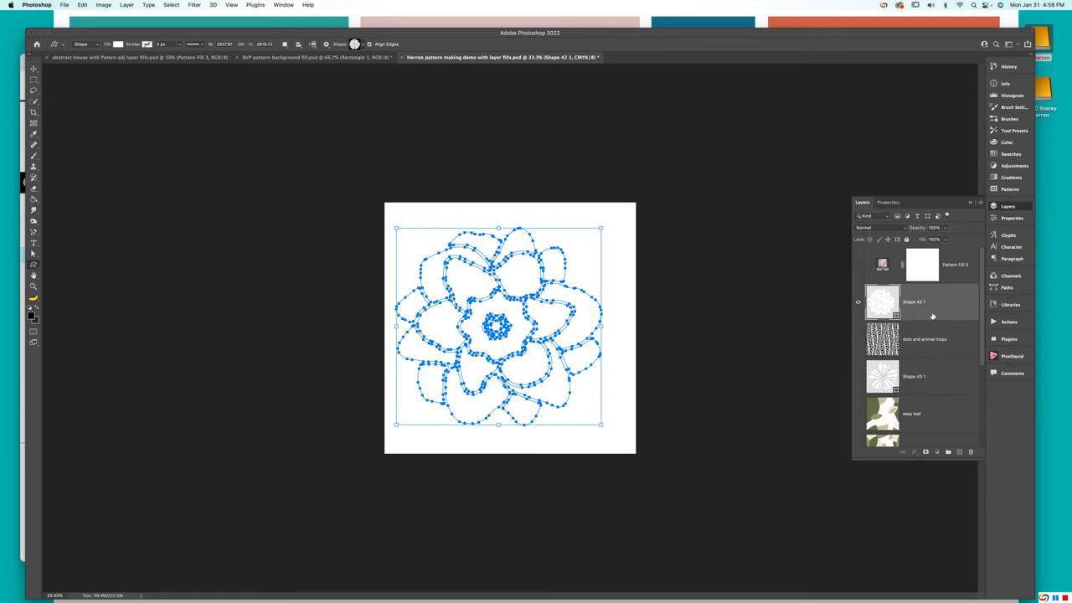
pyautogui.click(34, 69)
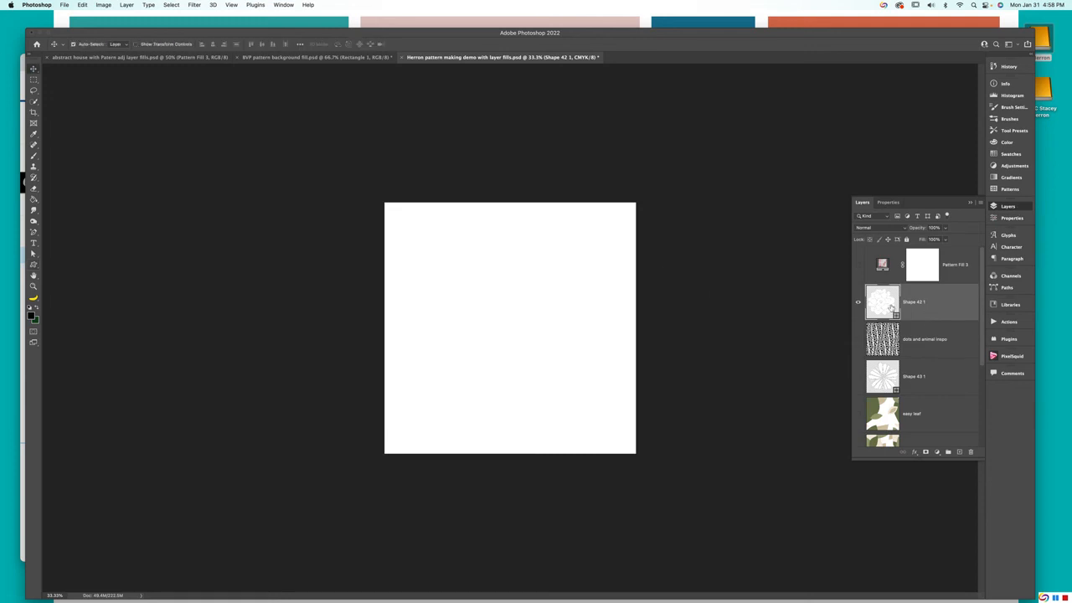
pyautogui.click(857, 341)
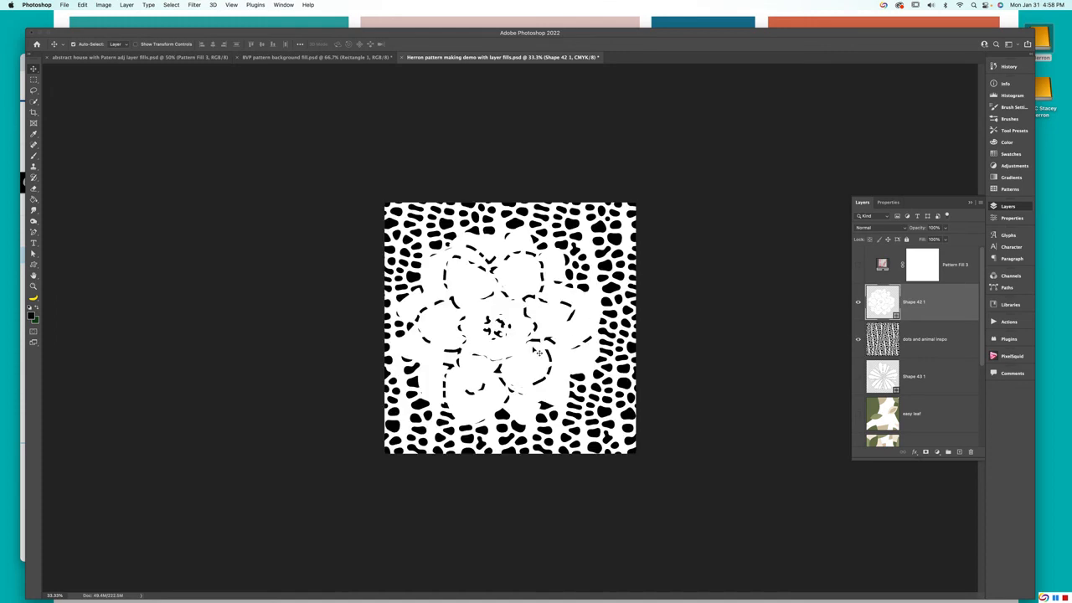
pyautogui.moveTo(582, 330); pyautogui.dragTo(595, 319)
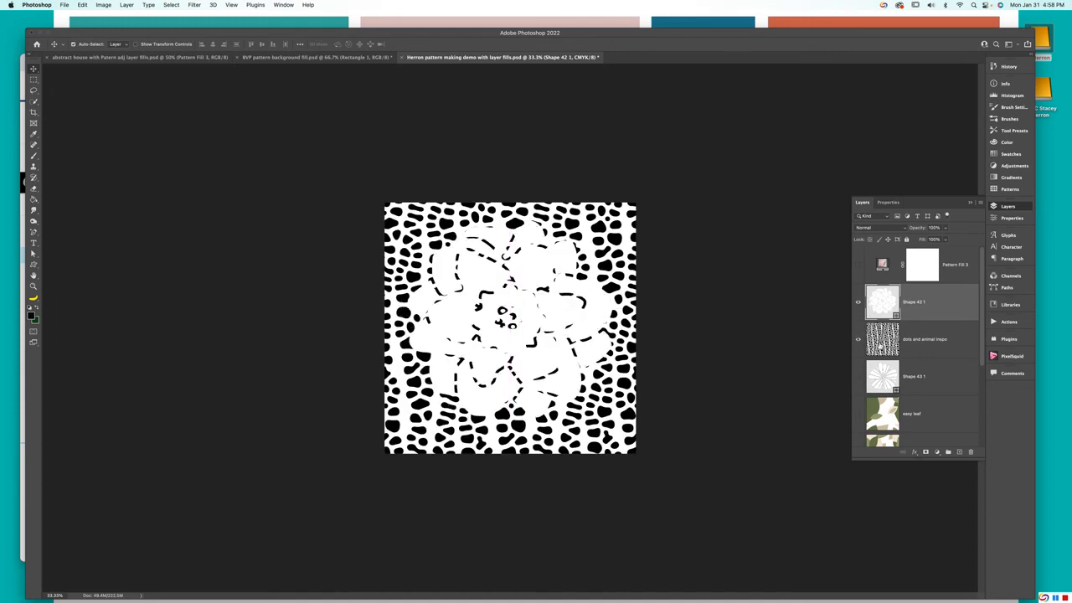
pyautogui.click(858, 341)
# Add a pattern fill layer with the dot and animal print above Shape 42 1 and clip it to the flower
pyautogui.click(934, 351)
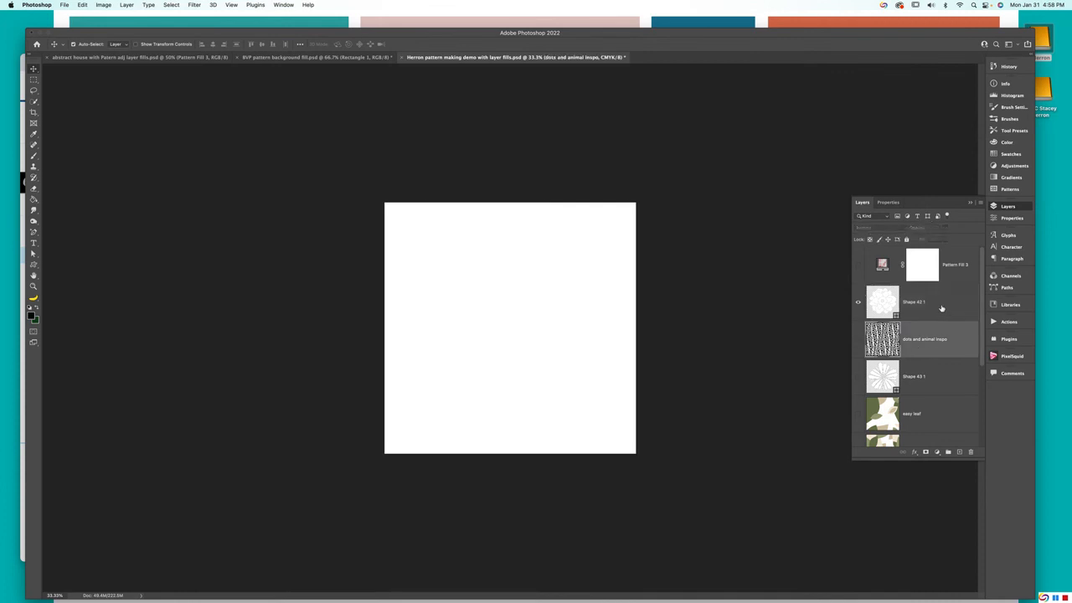
pyautogui.click(939, 309)
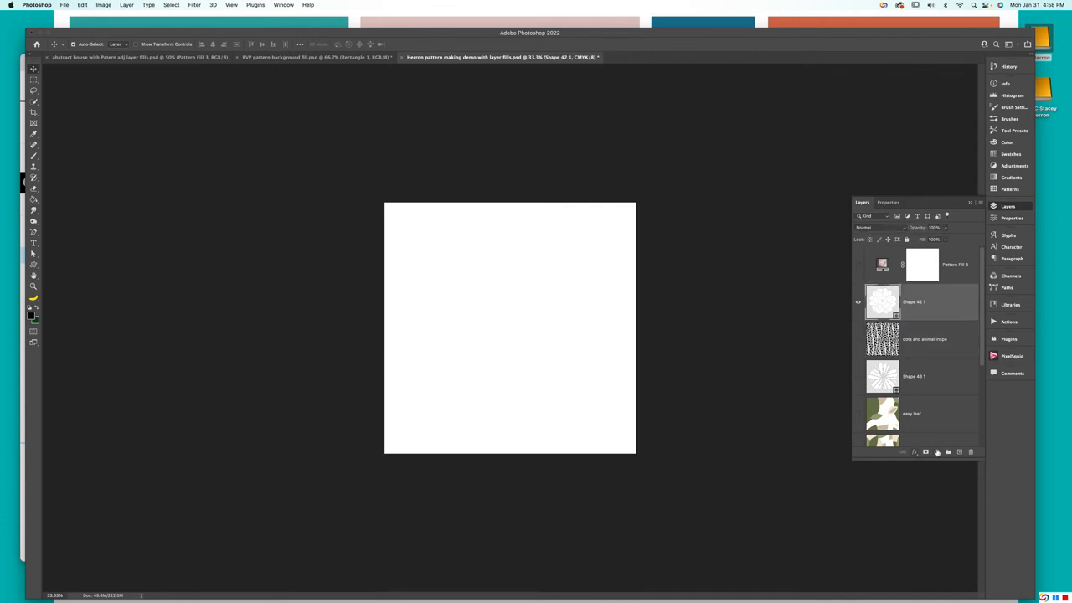
pyautogui.click(937, 452)
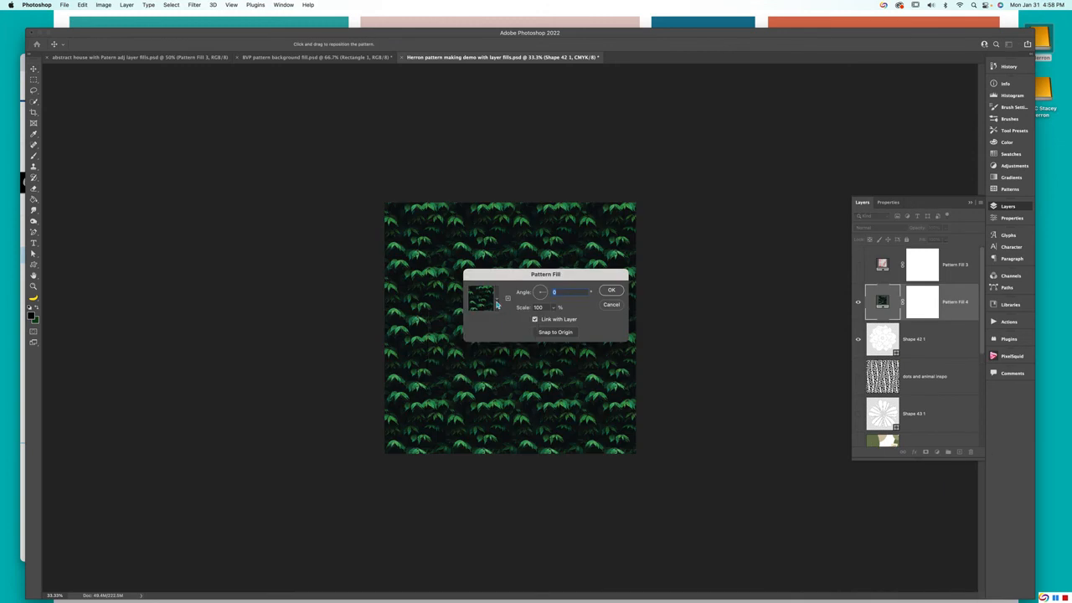
pyautogui.click(495, 301)
pyautogui.click(478, 362)
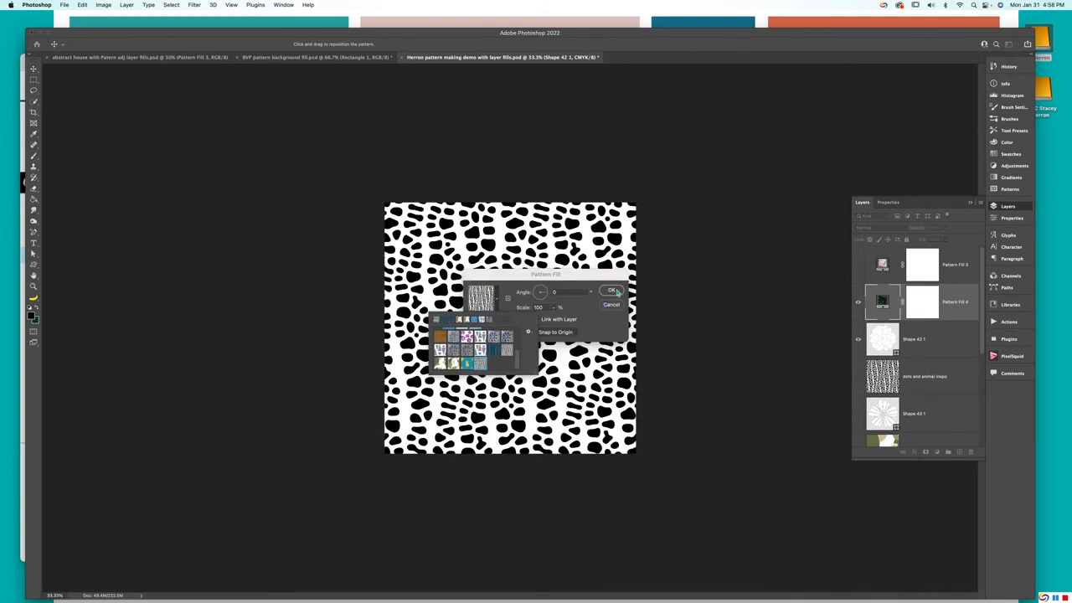
pyautogui.click(615, 291)
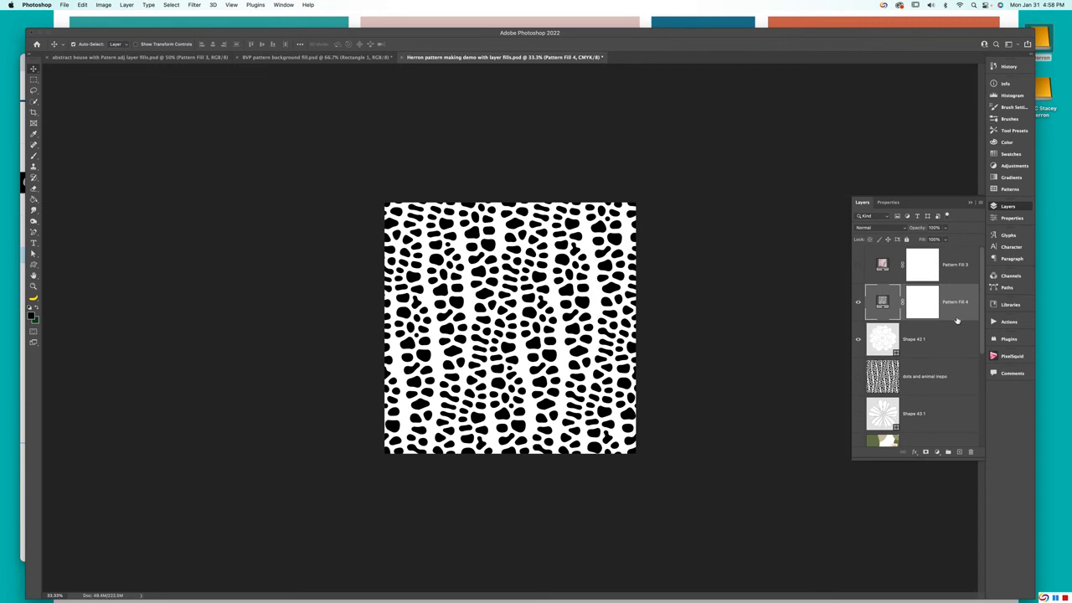
pyautogui.rightClick(955, 319)
pyautogui.click(969, 369)
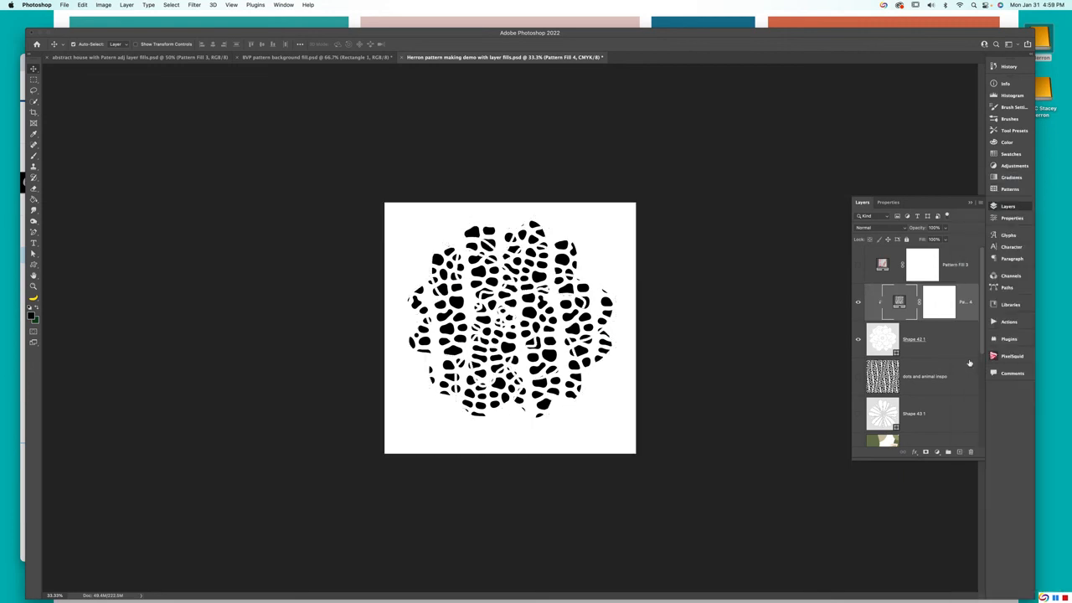
# Hide the clipped pattern fill and Shape 42 1 layers, and select and show the Shape 43 1 flower
pyautogui.moveTo(857, 314); pyautogui.dragTo(856, 346)
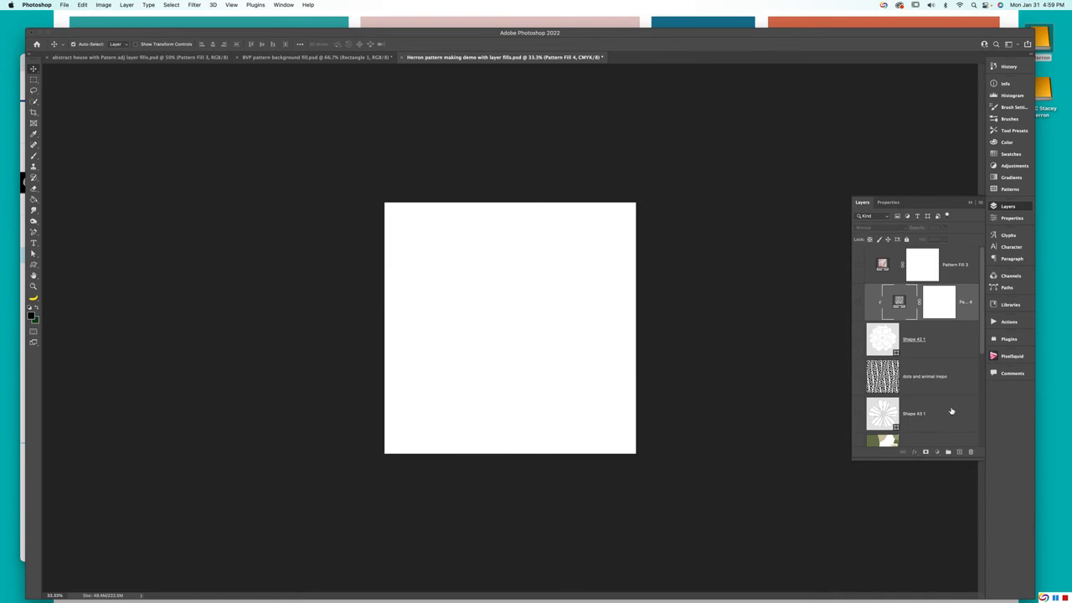
pyautogui.click(951, 411)
pyautogui.click(857, 414)
# Add a pattern fill layer with the blue interlocking gold rings above Shape 43 1 and clip it to the flower
pyautogui.scroll(-1, 933, 348)
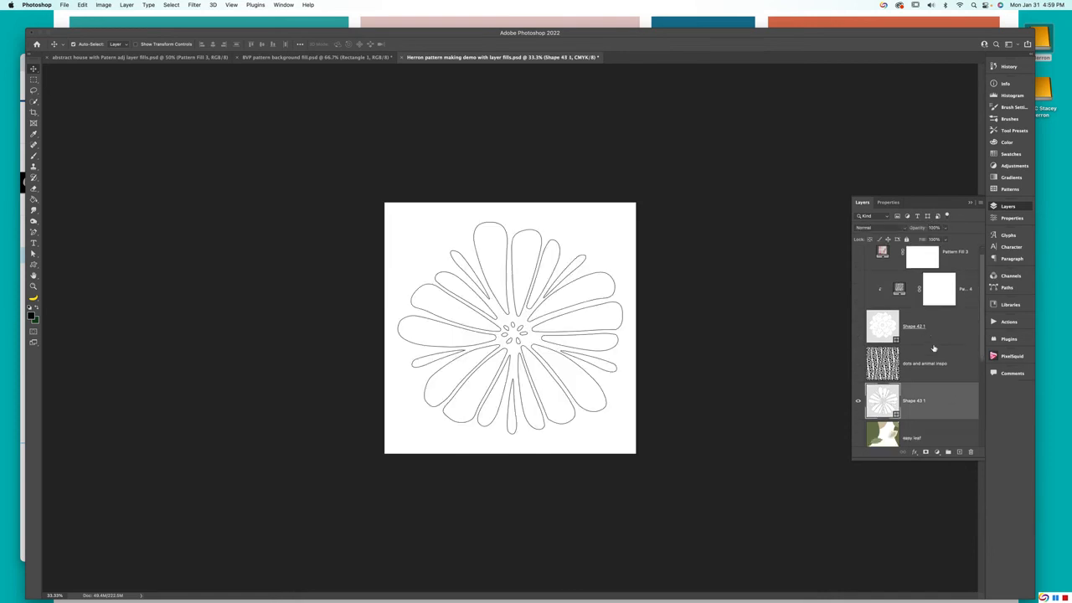
pyautogui.scroll(-2, 934, 349)
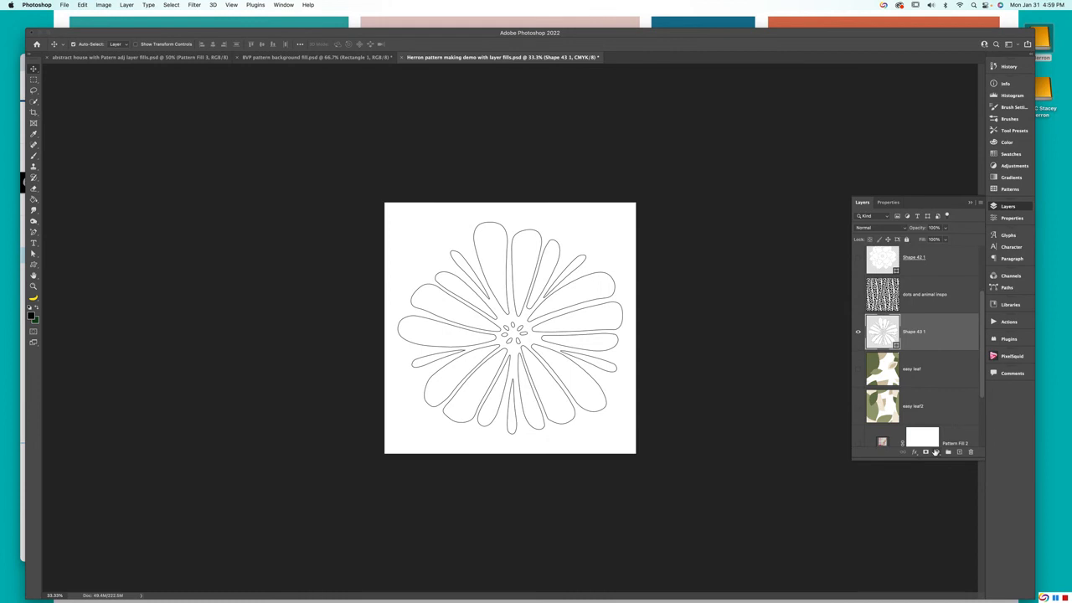
pyautogui.click(127, 5)
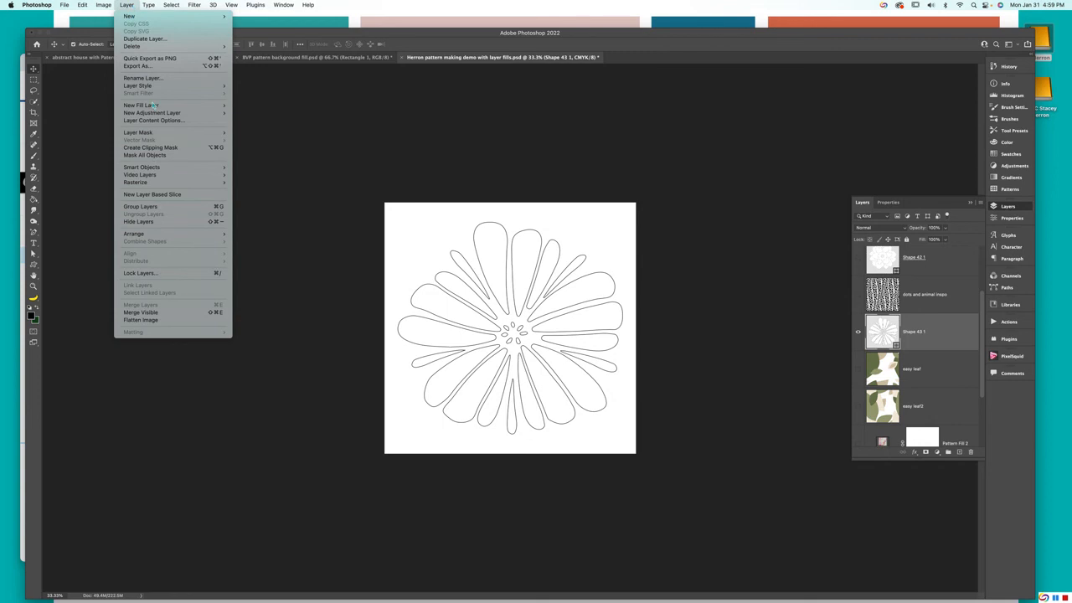
pyautogui.moveTo(155, 106)
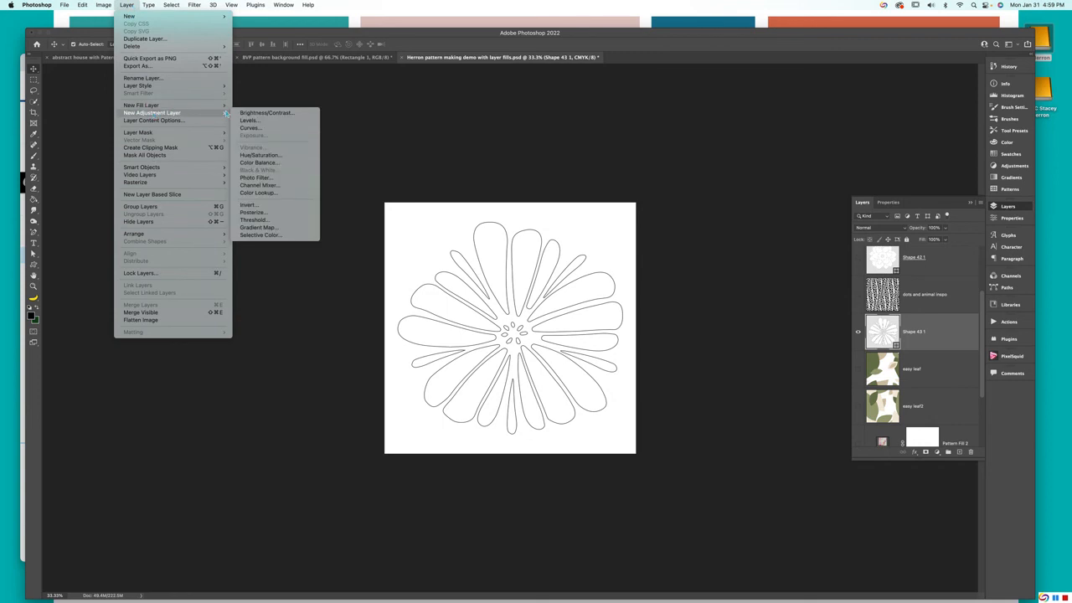
pyautogui.moveTo(211, 105)
pyautogui.click(269, 120)
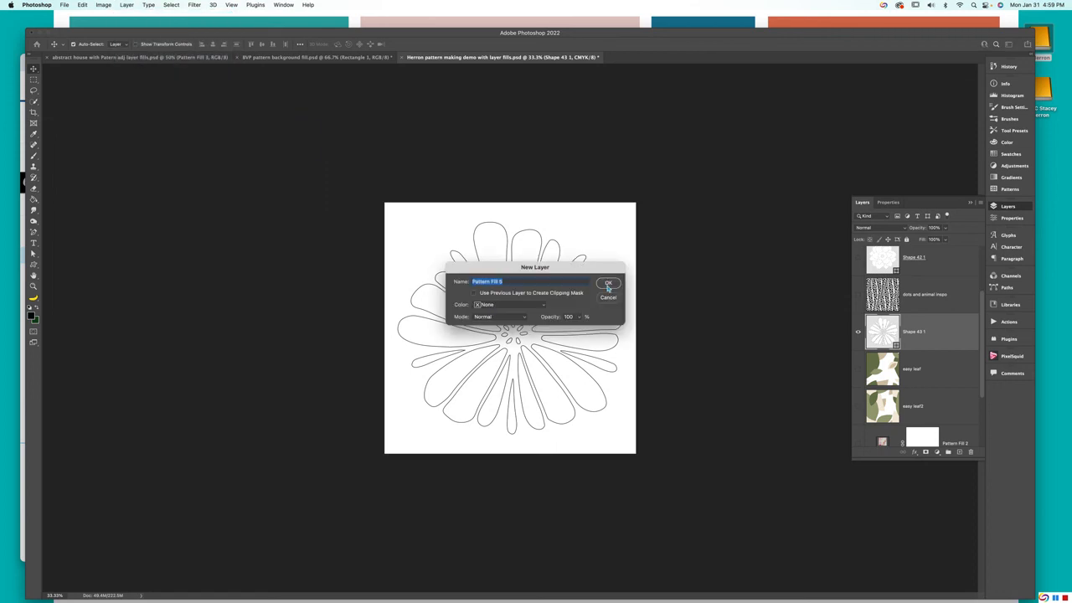
pyautogui.click(609, 282)
pyautogui.click(496, 300)
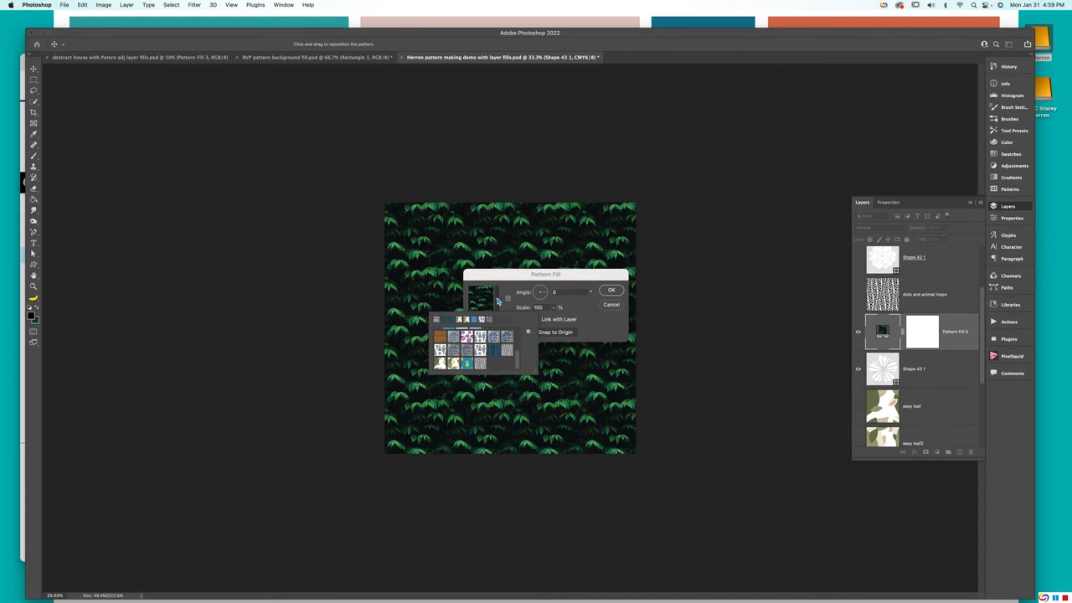
pyautogui.click(494, 352)
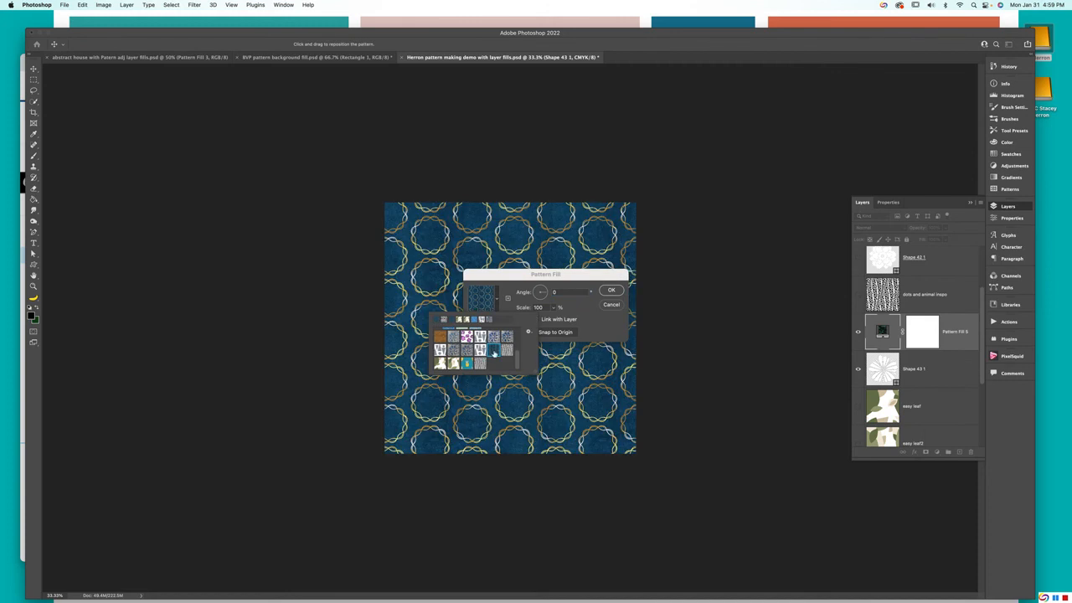
pyautogui.click(611, 290)
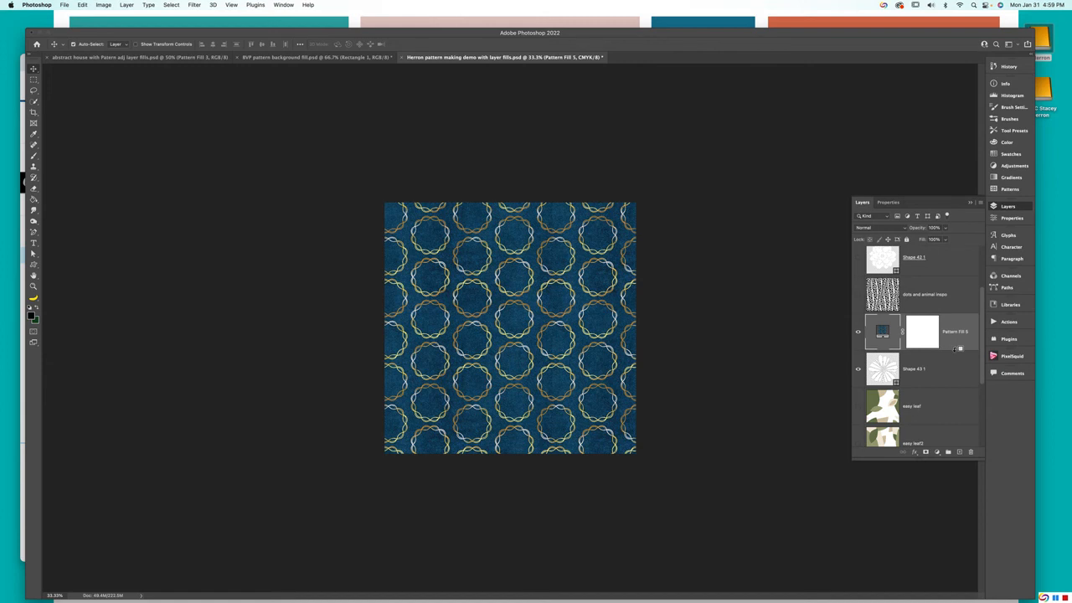
pyautogui.keyDown('alt'); pyautogui.click(959, 348); pyautogui.keyUp('alt')
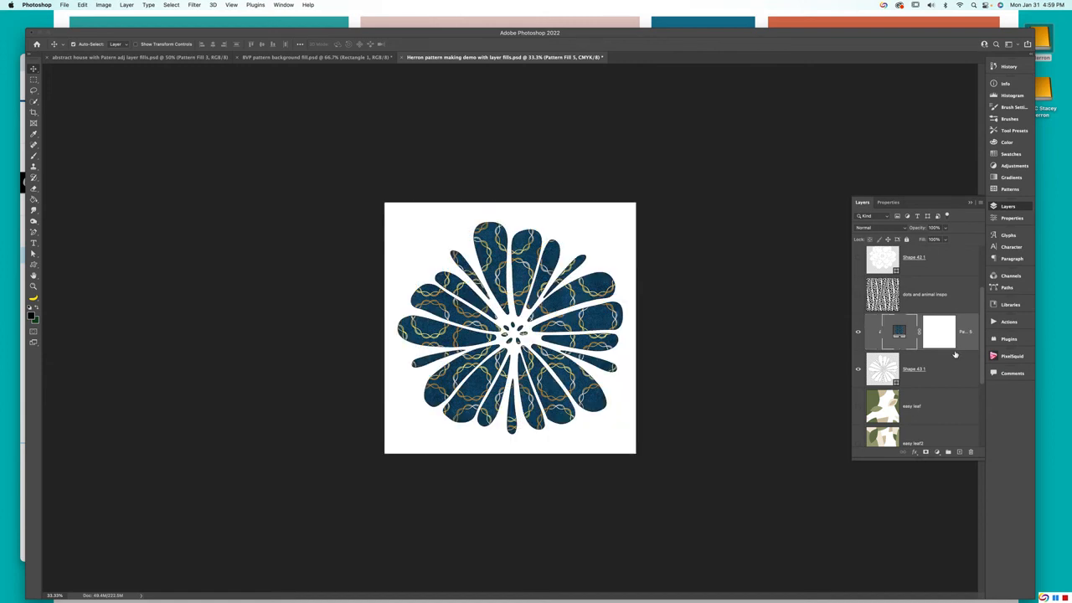
# Shift the clipped ring pattern slightly within the flower and reduce its scale to about 45%
pyautogui.click(939, 331)
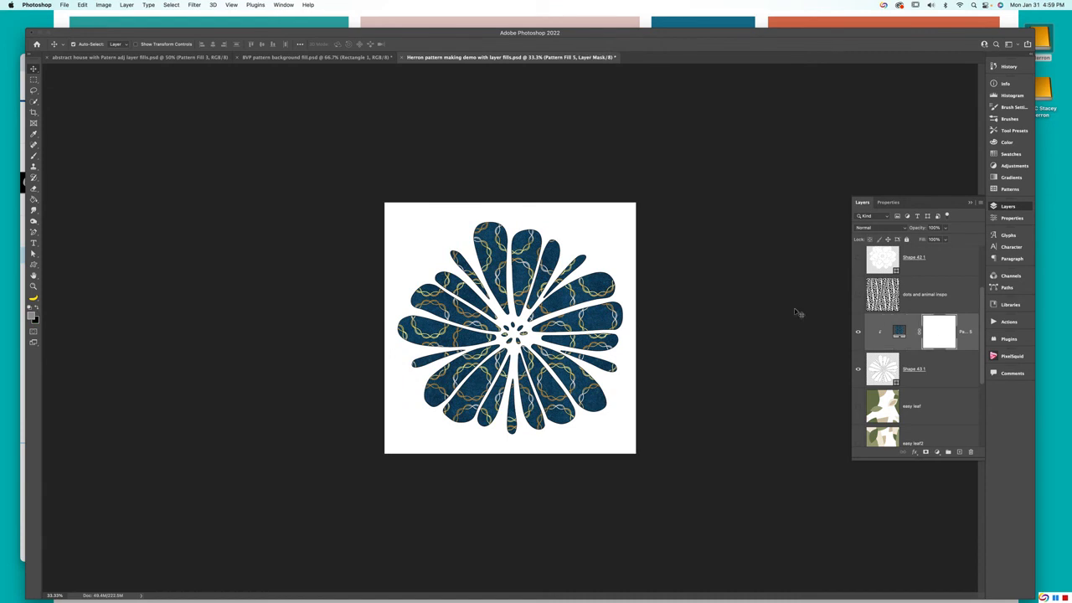
pyautogui.moveTo(559, 324)
pyautogui.mouseDown()
pyautogui.moveTo(556, 311)
pyautogui.moveTo(560, 337)
pyautogui.mouseUp()
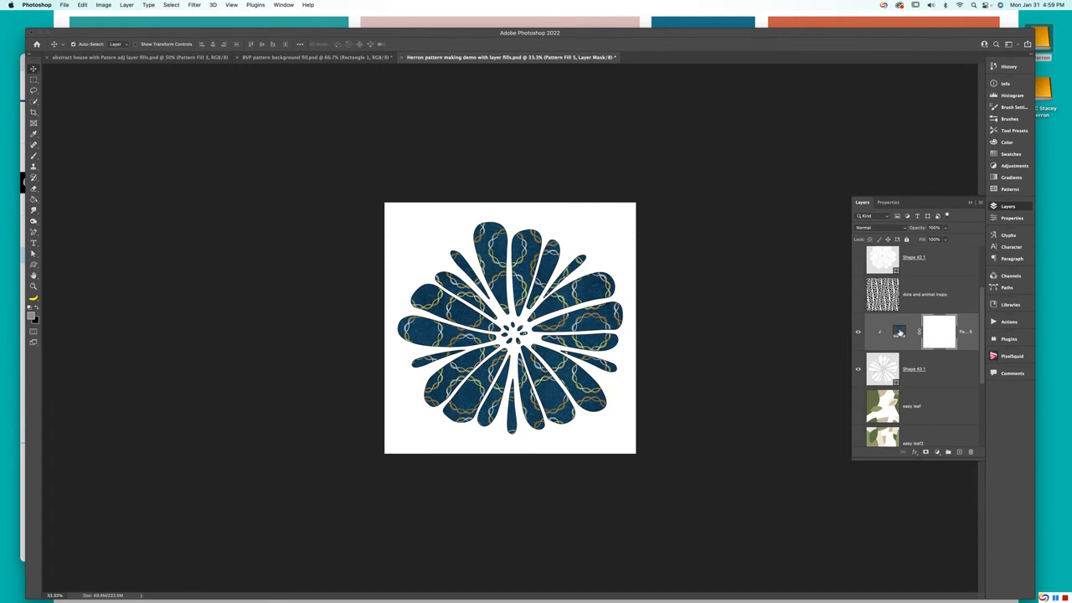
pyautogui.doubleClick(899, 333)
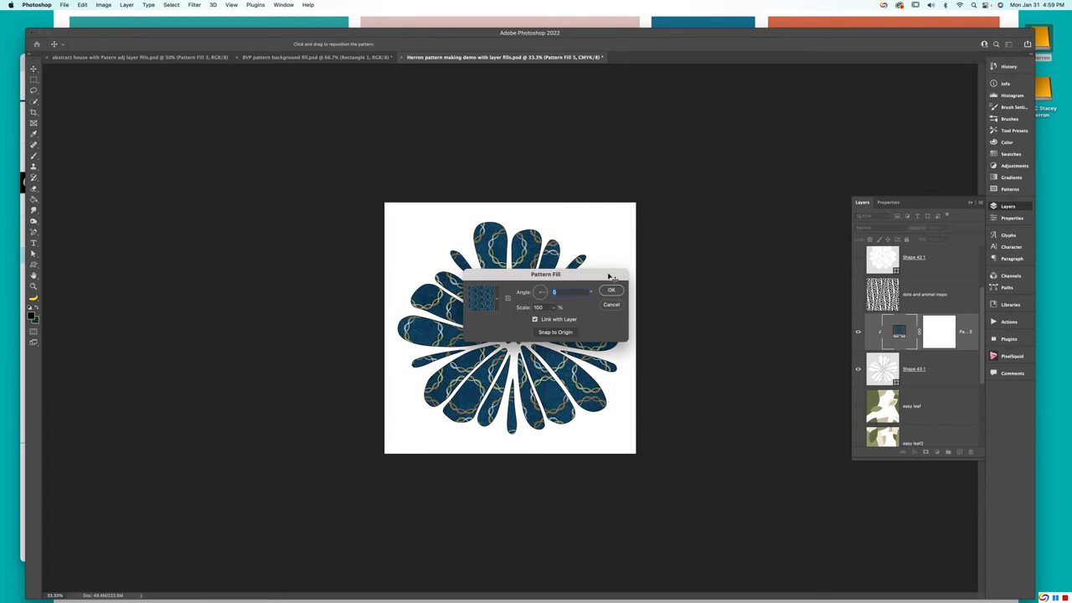
pyautogui.moveTo(613, 278); pyautogui.dragTo(725, 136)
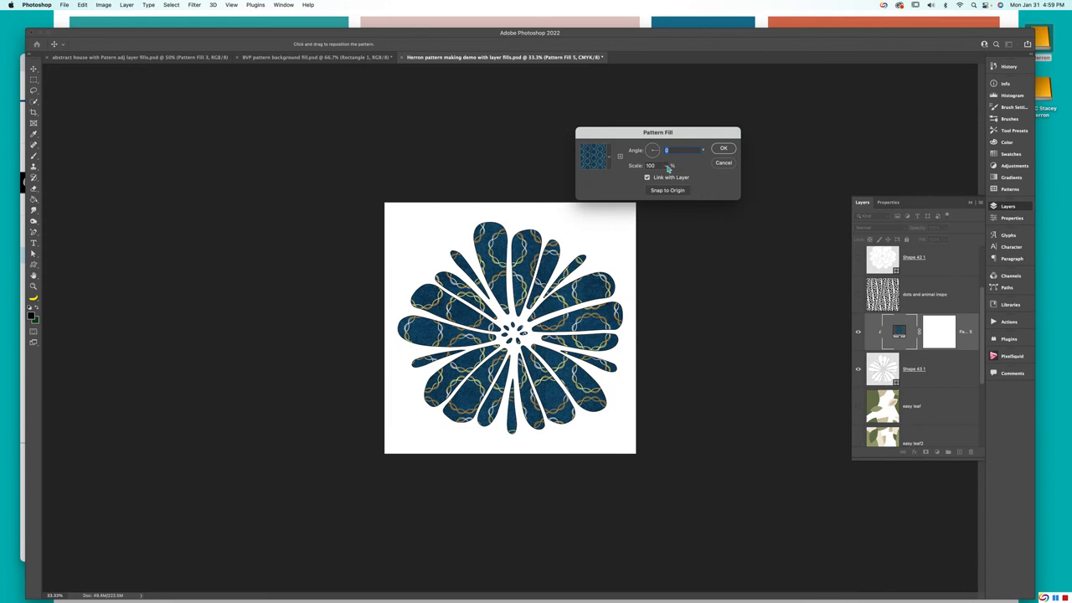
pyautogui.moveTo(668, 166); pyautogui.dragTo(665, 178)
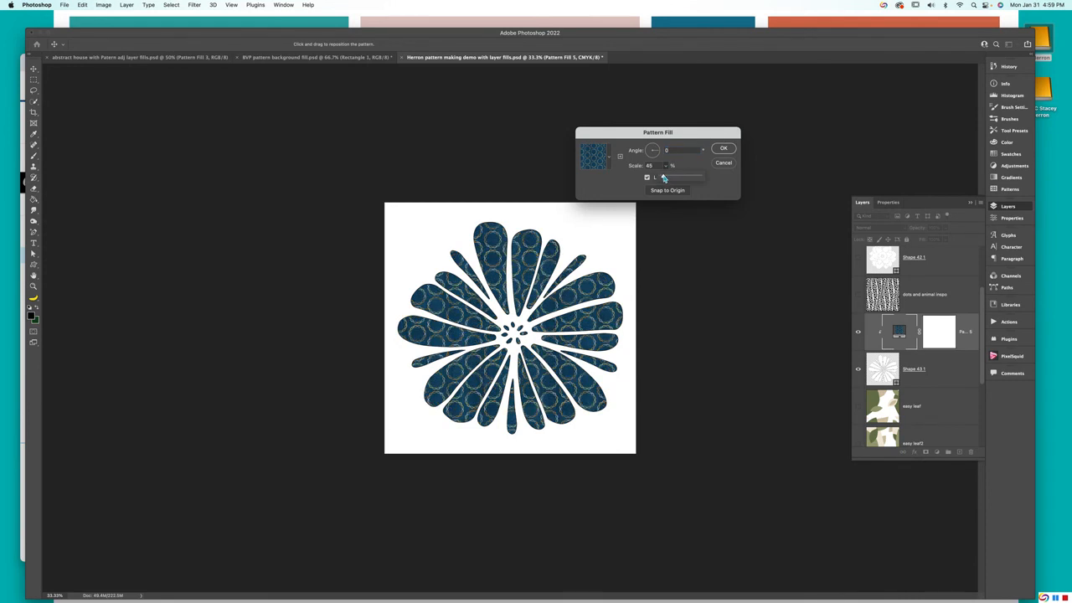
pyautogui.moveTo(664, 177)
pyautogui.mouseDown()
pyautogui.moveTo(701, 178)
pyautogui.moveTo(663, 178)
pyautogui.mouseUp()
pyautogui.click(725, 150)
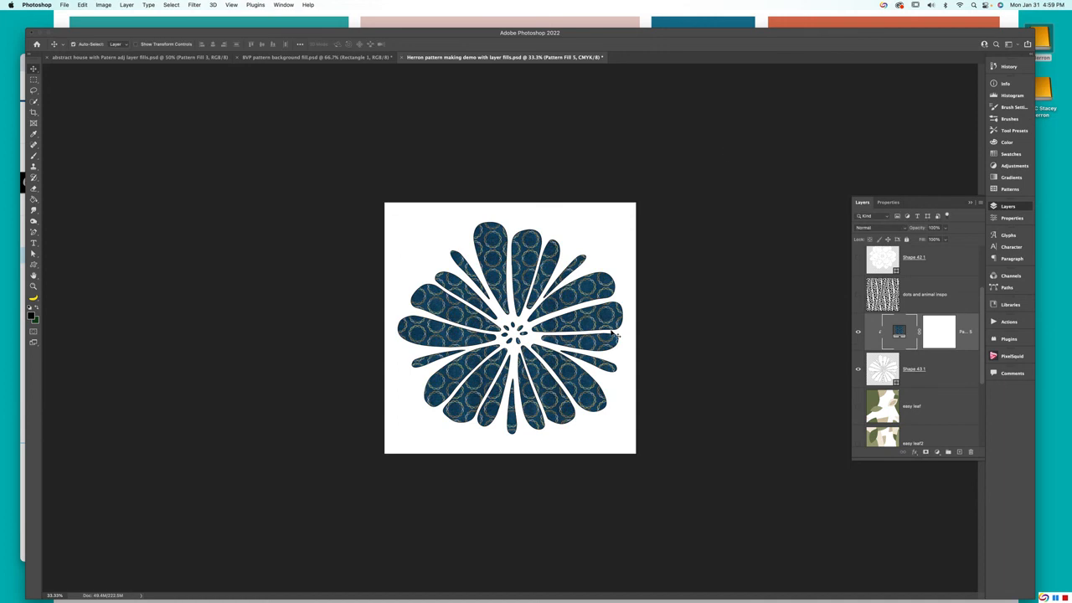
# Paint black on the ring pattern fill's layer mask over the flower's centre to hide the pattern there
pyautogui.click(937, 335)
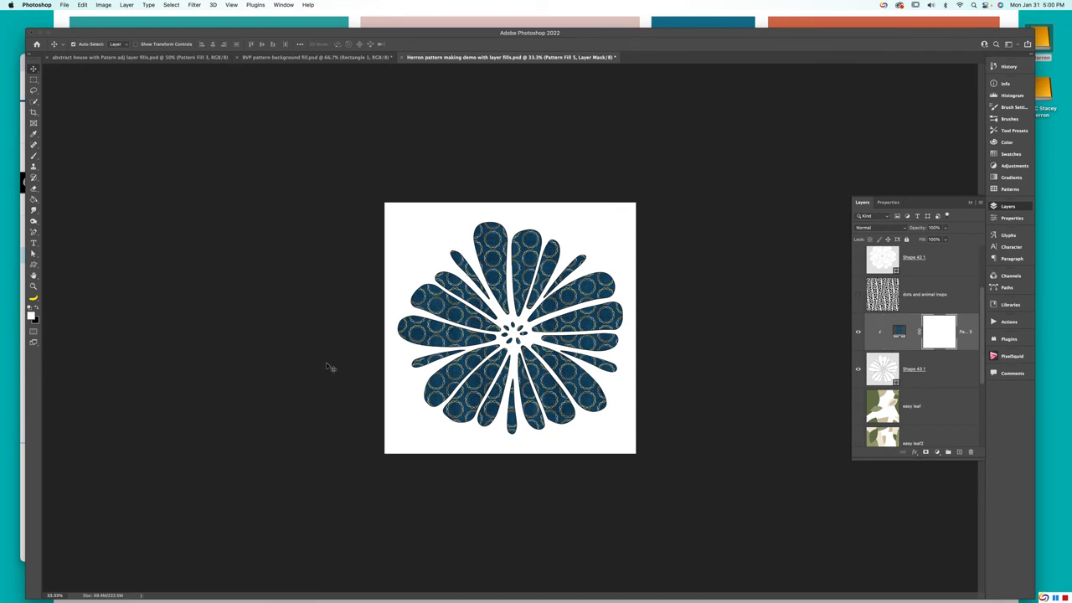
pyautogui.press('b')
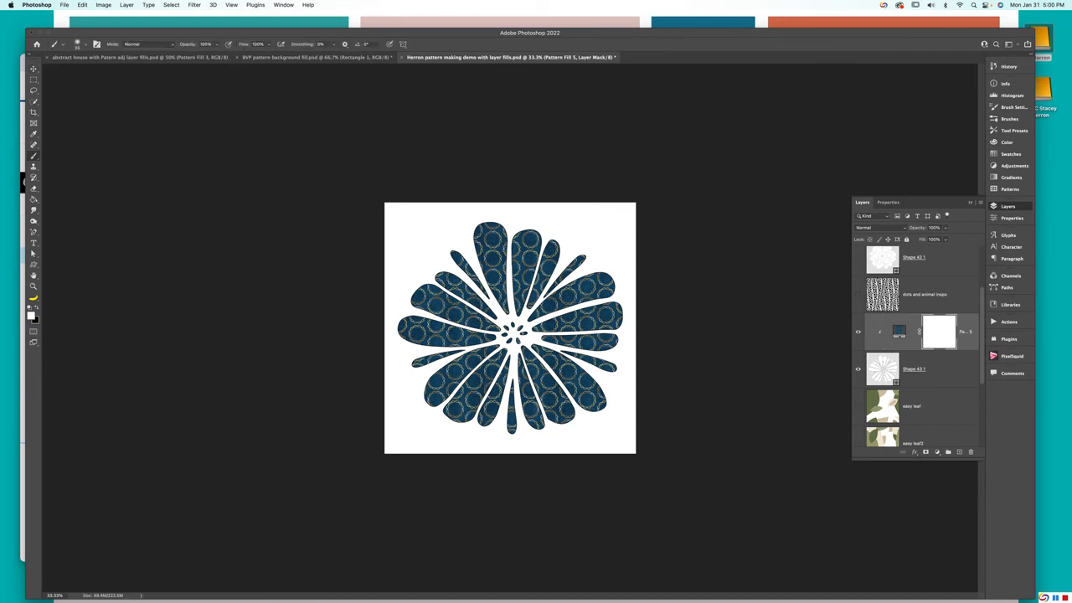
pyautogui.press('x')
pyautogui.moveTo(502, 330); pyautogui.dragTo(488, 324)
pyautogui.press('x')
pyautogui.moveTo(499, 329); pyautogui.dragTo(485, 325)
pyautogui.scroll(-3, 920, 370)
pyautogui.scroll(5, 918, 335)
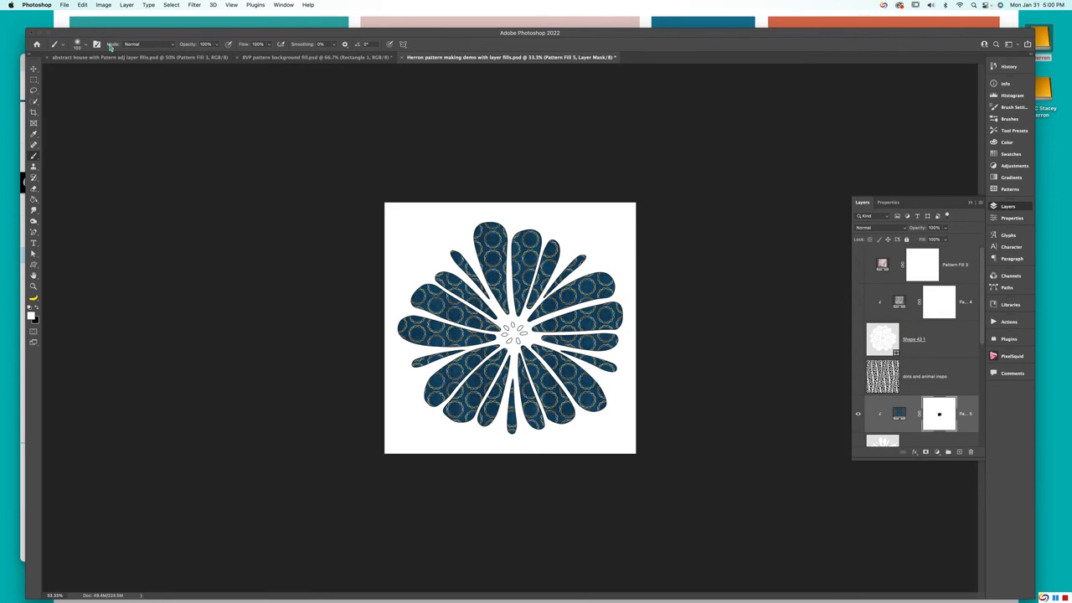
# In the BVP pattern background fill document, hide the title text layer and show the Bella Vita Photography logo and both photo layers
pyautogui.click(308, 58)
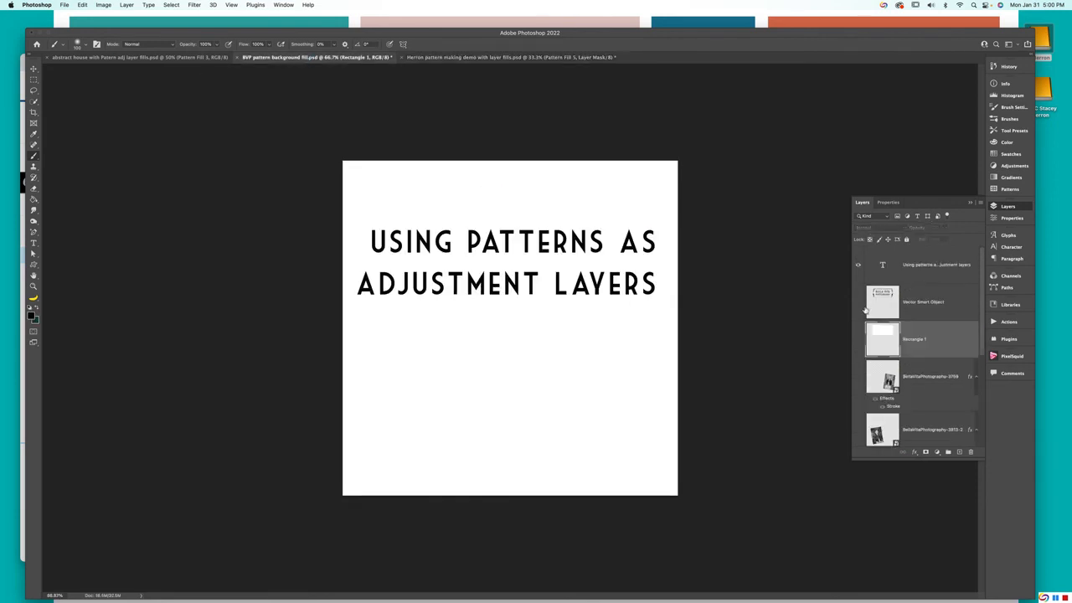
pyautogui.click(857, 264)
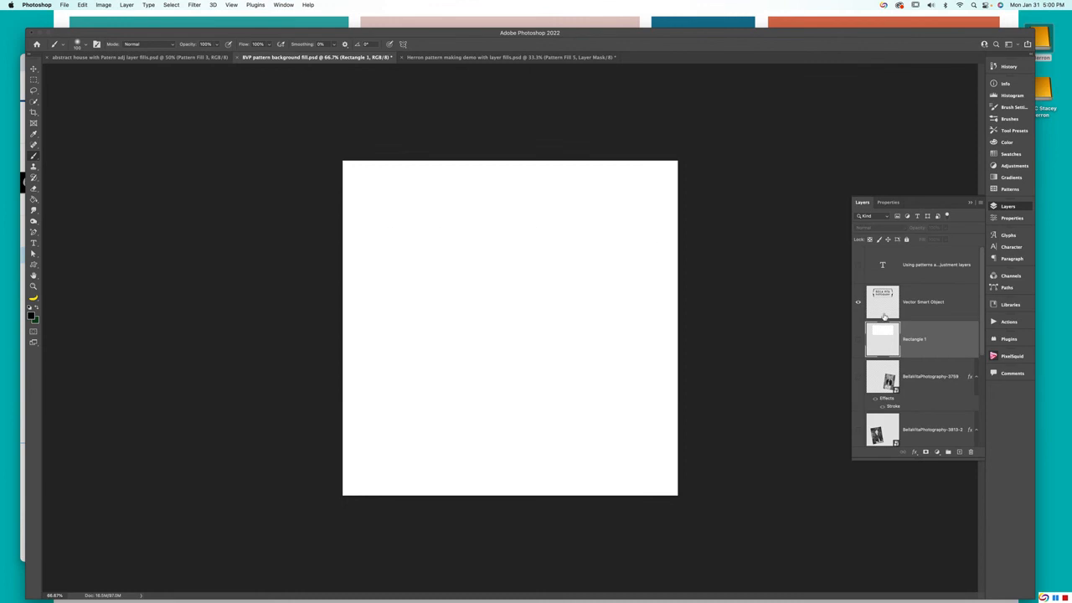
pyautogui.click(858, 302)
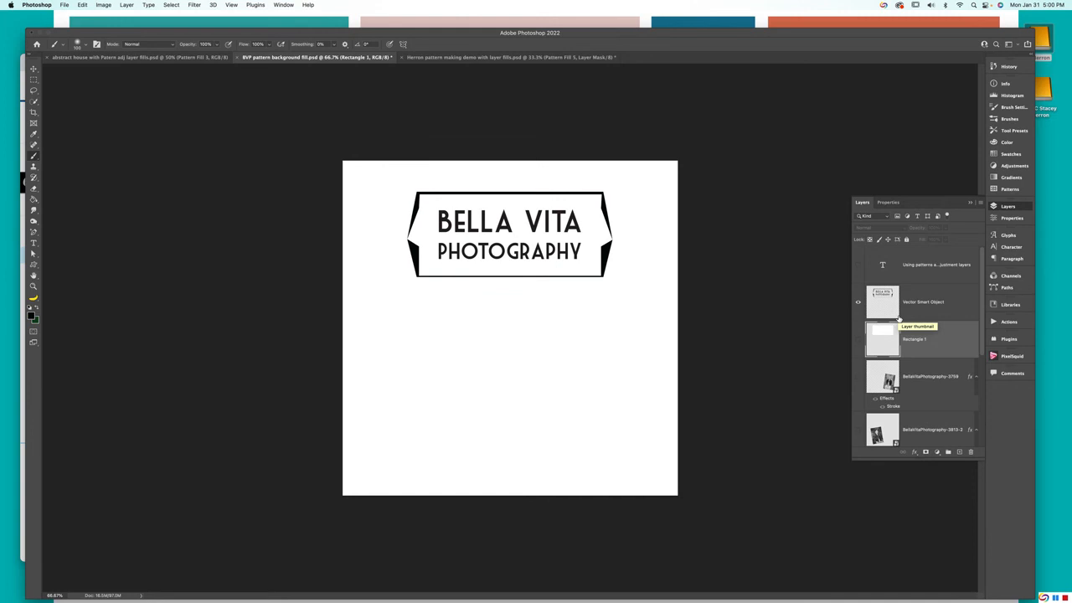
pyautogui.click(857, 376)
pyautogui.scroll(-1, 894, 379)
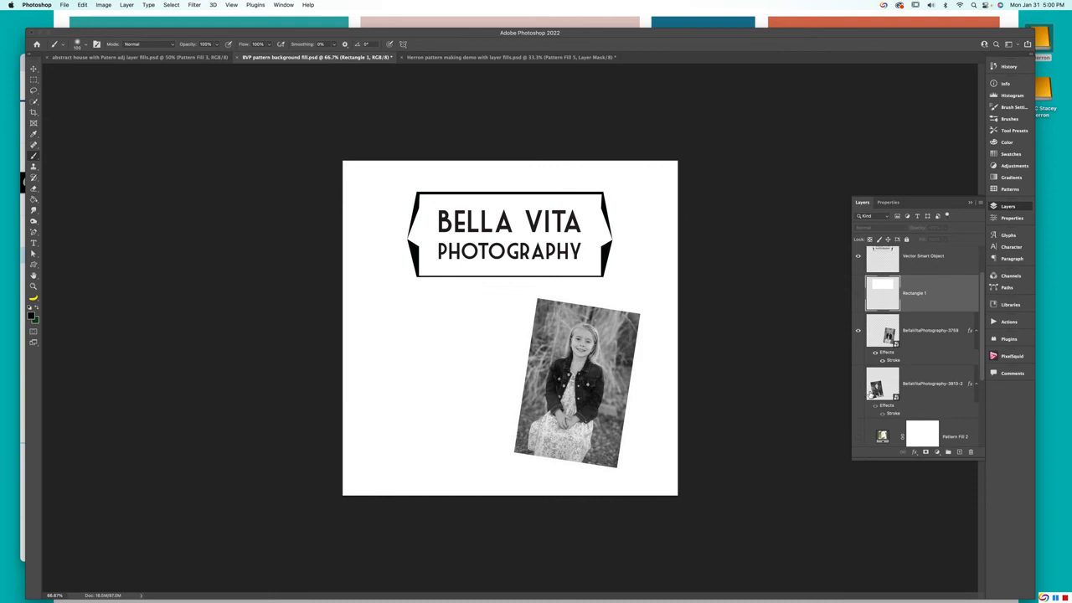
pyautogui.click(858, 383)
pyautogui.scroll(-3, 920, 409)
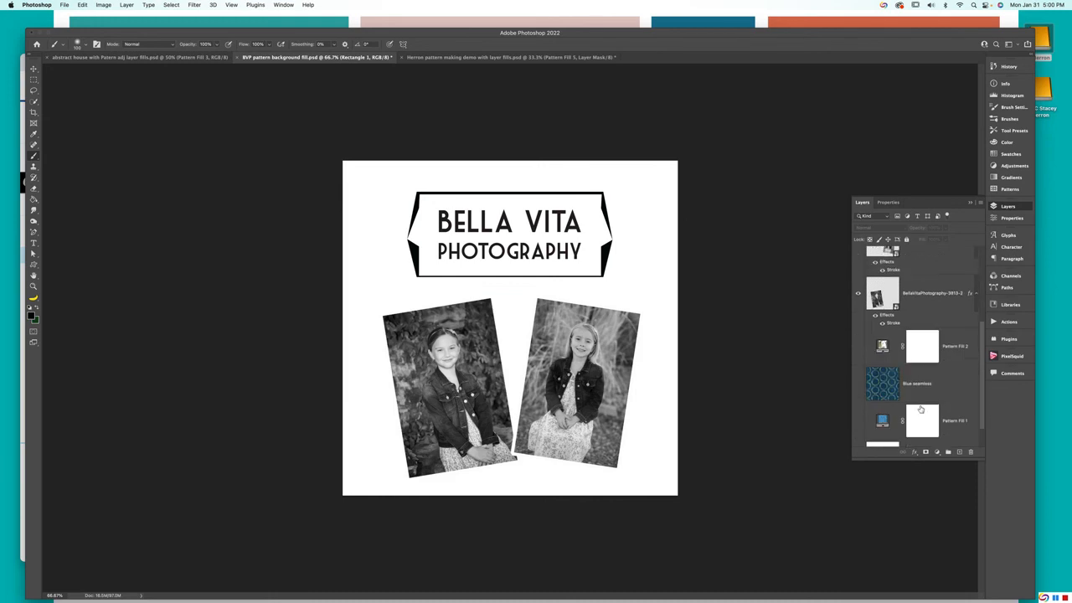
# Add a pattern fill layer with the olive and tan leaf pattern between the Vector Smart Object logo and Rectangle 1
pyautogui.scroll(4, 920, 409)
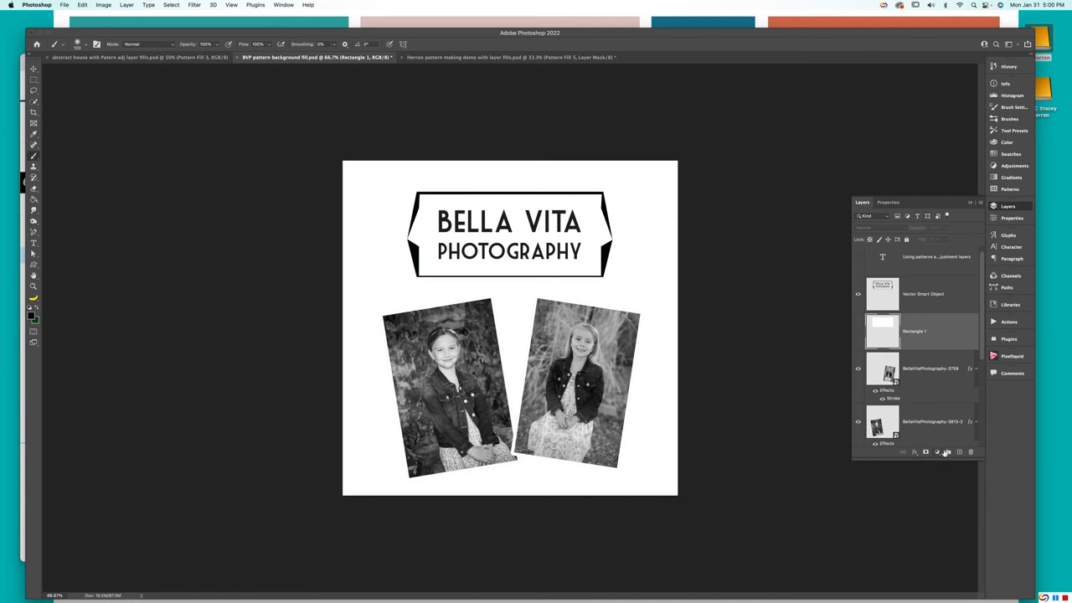
pyautogui.scroll(1, 943, 416)
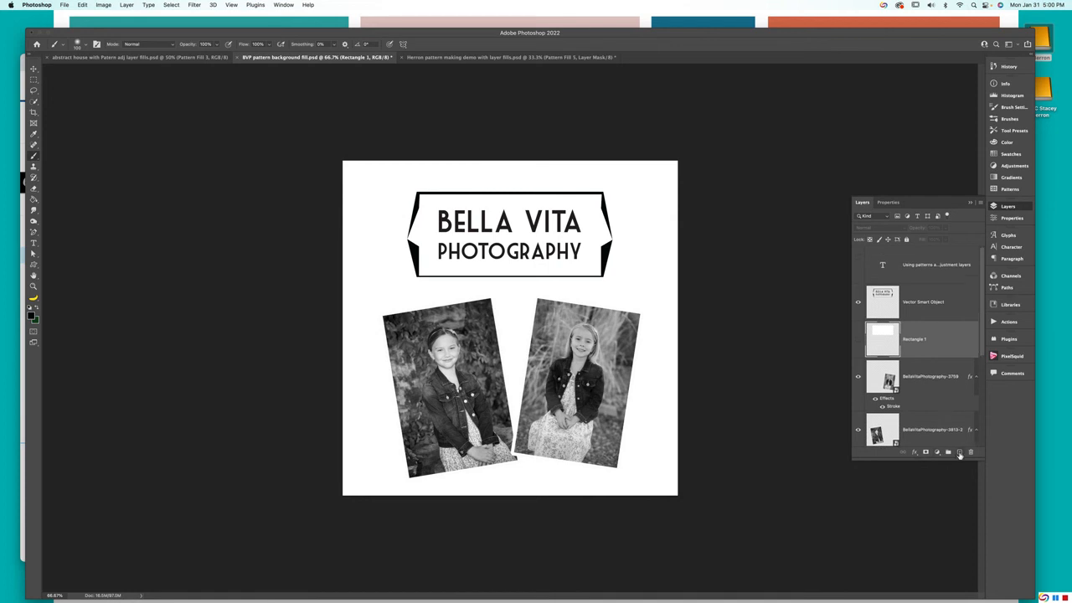
pyautogui.click(959, 452)
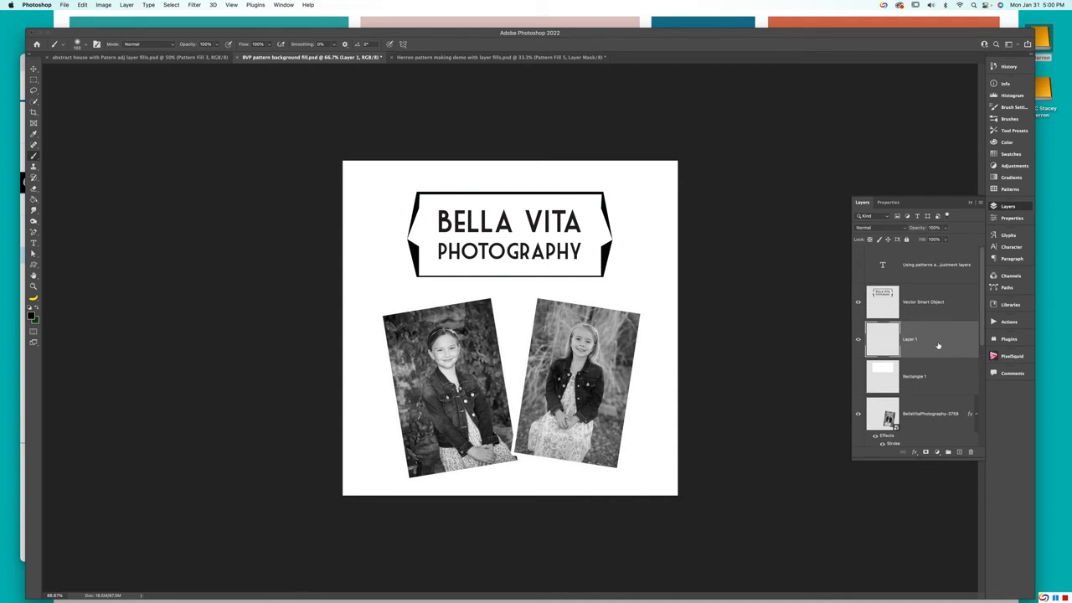
pyautogui.click(936, 452)
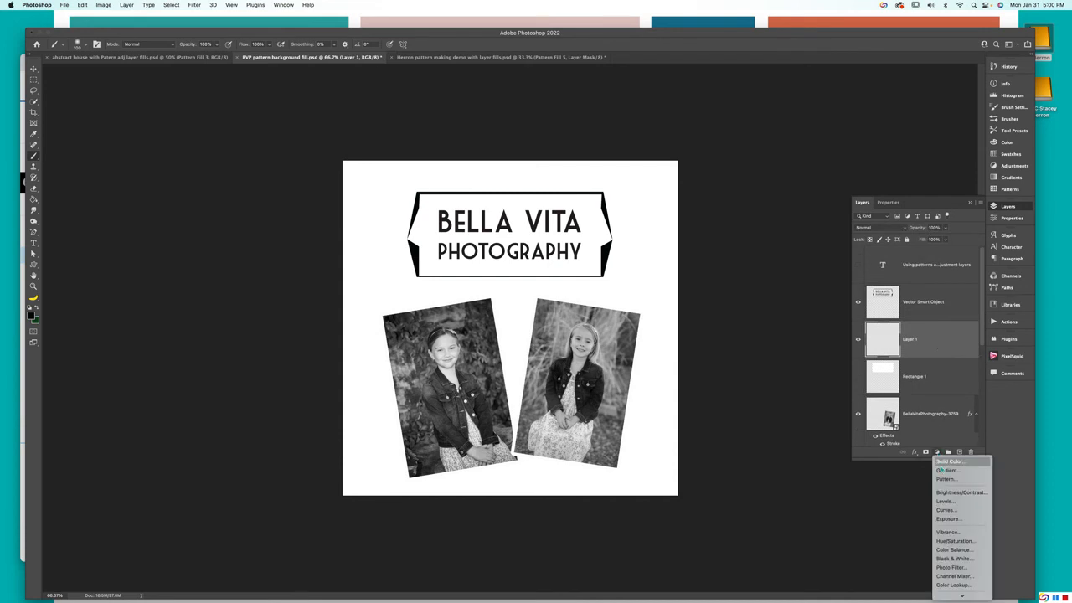
pyautogui.click(943, 479)
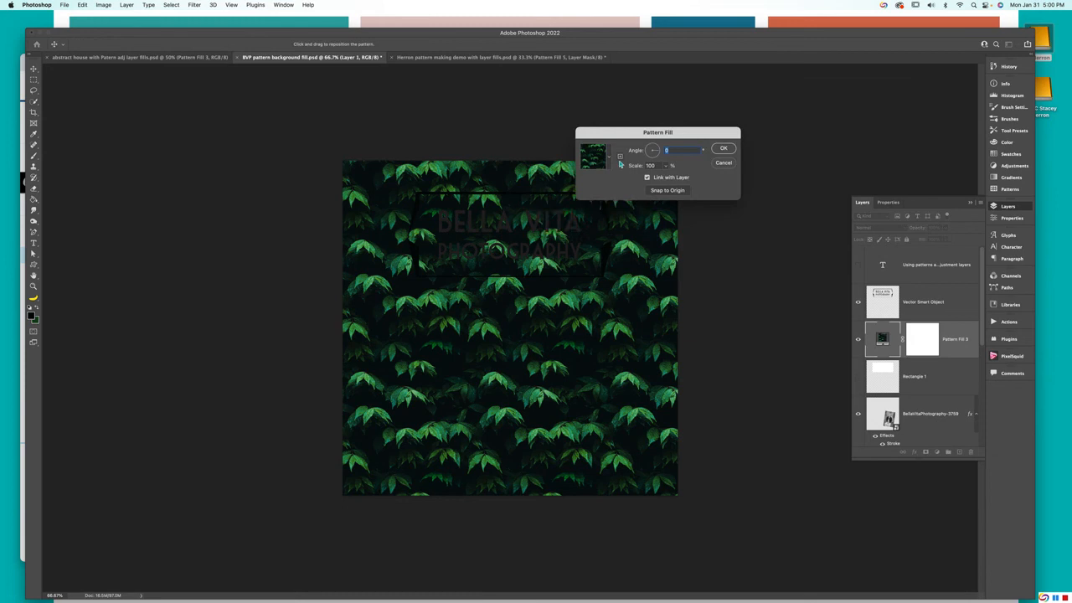
pyautogui.click(611, 164)
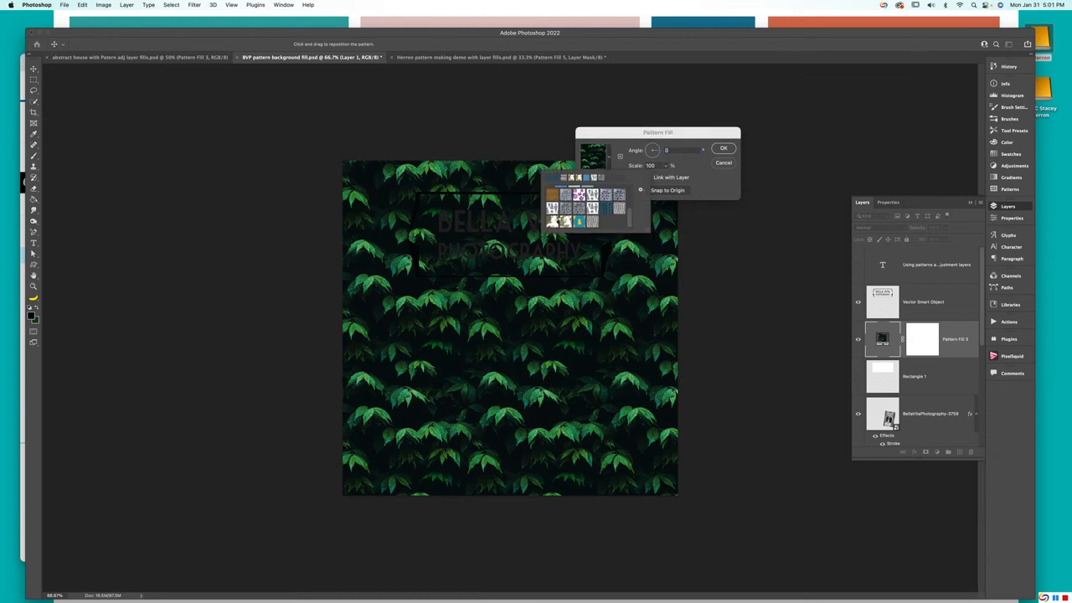
pyautogui.click(563, 223)
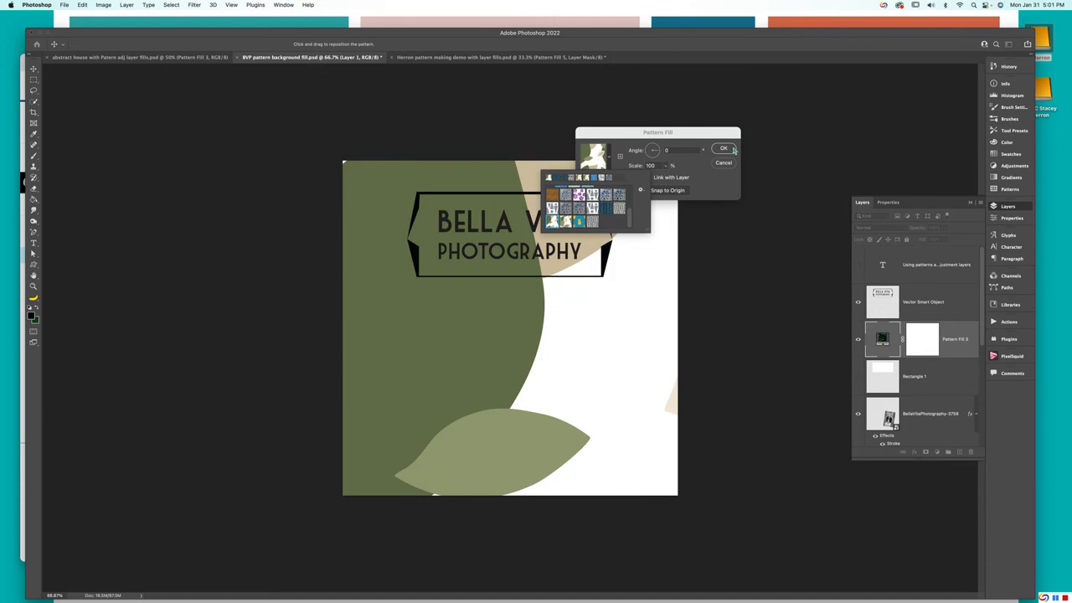
# Set the leaf pattern fill's scale to 34%
pyautogui.moveTo(654, 133); pyautogui.dragTo(764, 111)
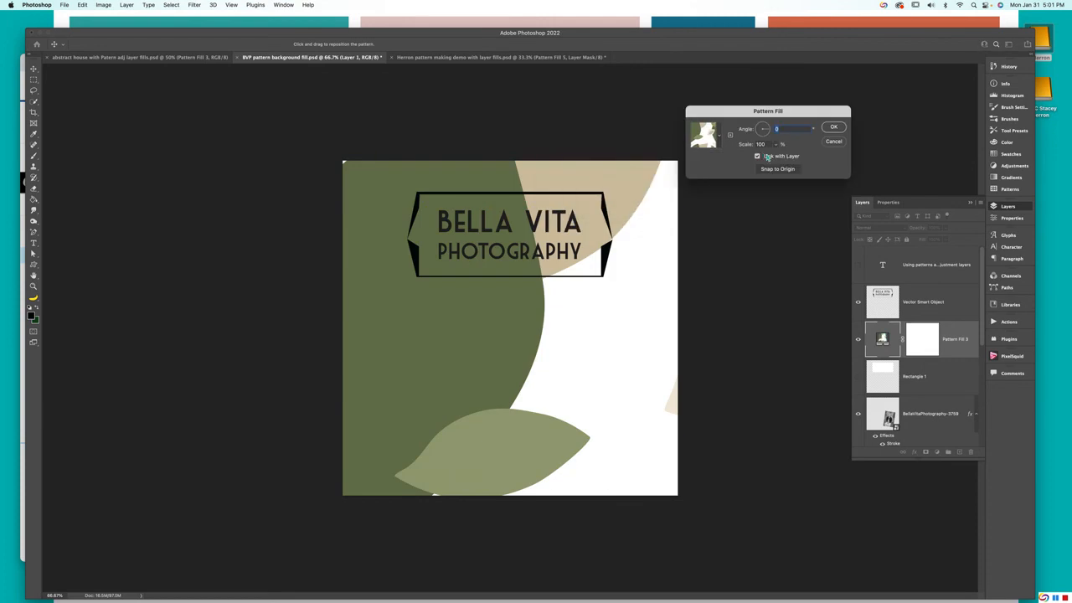
pyautogui.click(775, 144)
pyautogui.moveTo(777, 155); pyautogui.dragTo(775, 157)
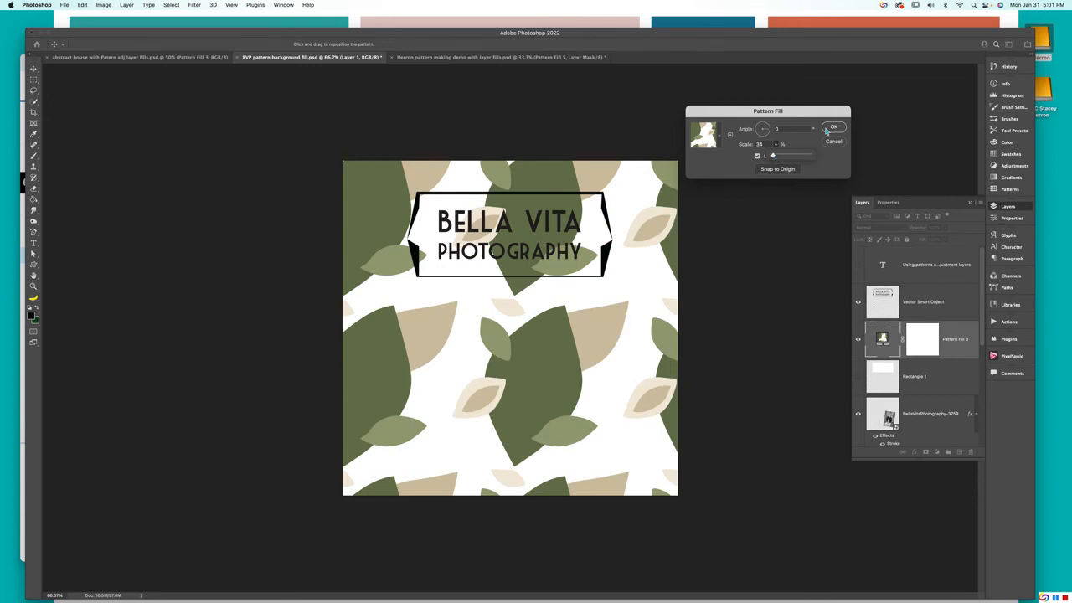
pyautogui.click(831, 127)
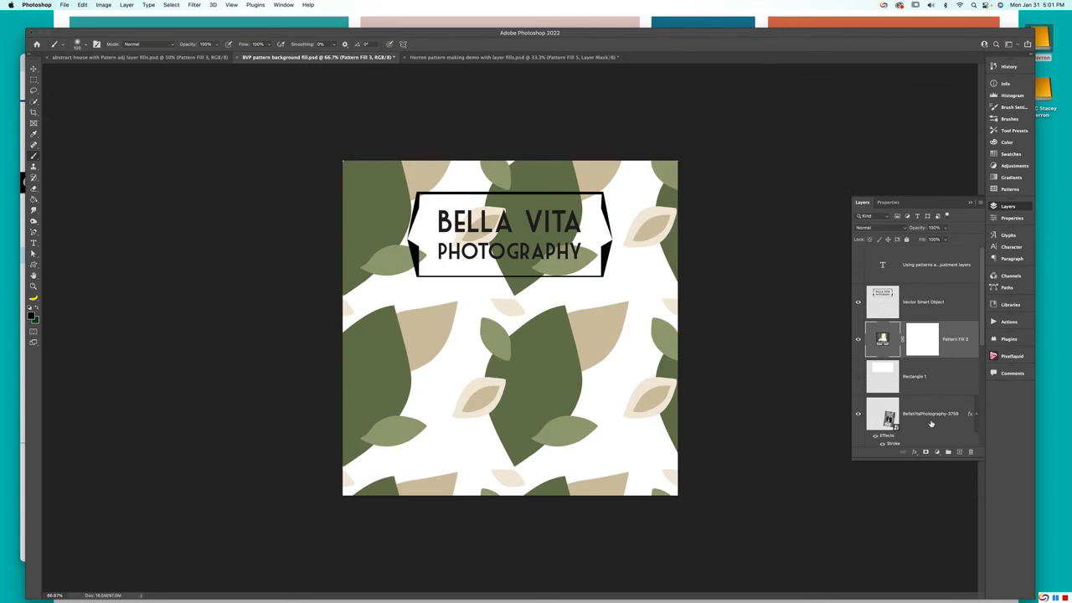
# Move both photo layers above the leaf pattern fill, keeping BellaVitaPhotography-3759 above BellaVitaPhotography-3813-2
pyautogui.moveTo(930, 422); pyautogui.dragTo(929, 332)
pyautogui.scroll(-3, 944, 410)
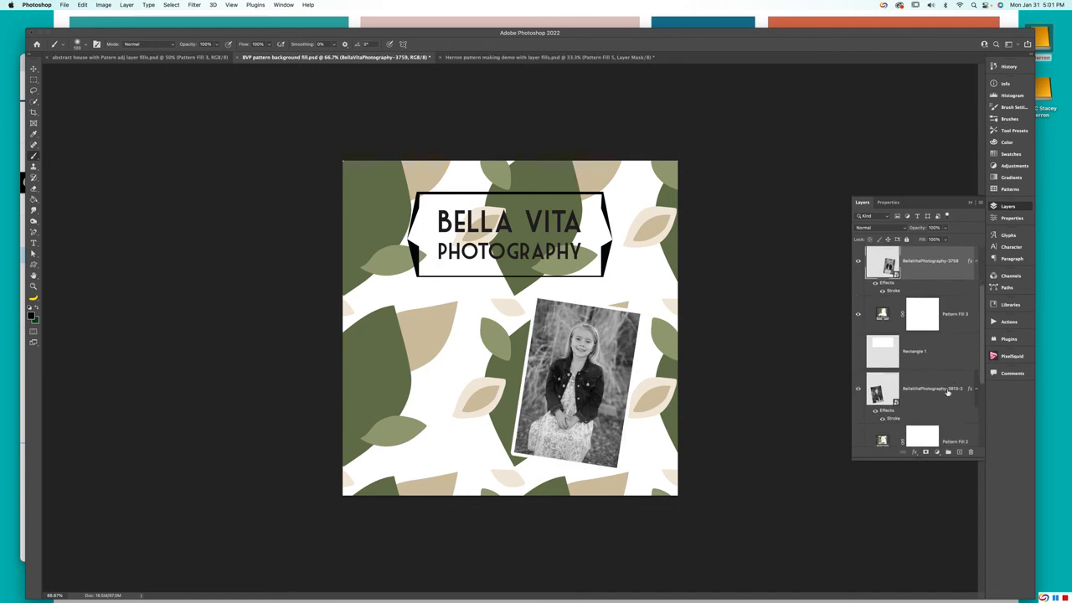
pyautogui.moveTo(945, 399); pyautogui.dragTo(931, 300)
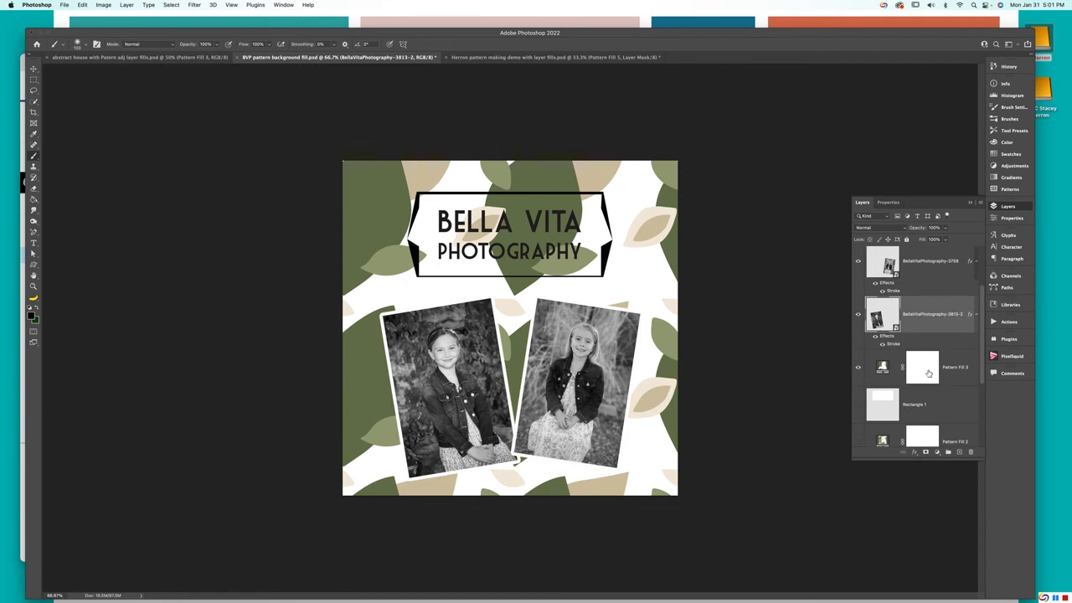
# Review the Stroke settings in the layer style of the BellaVitaPhotography-3759 photo layer
pyautogui.doubleClick(901, 287)
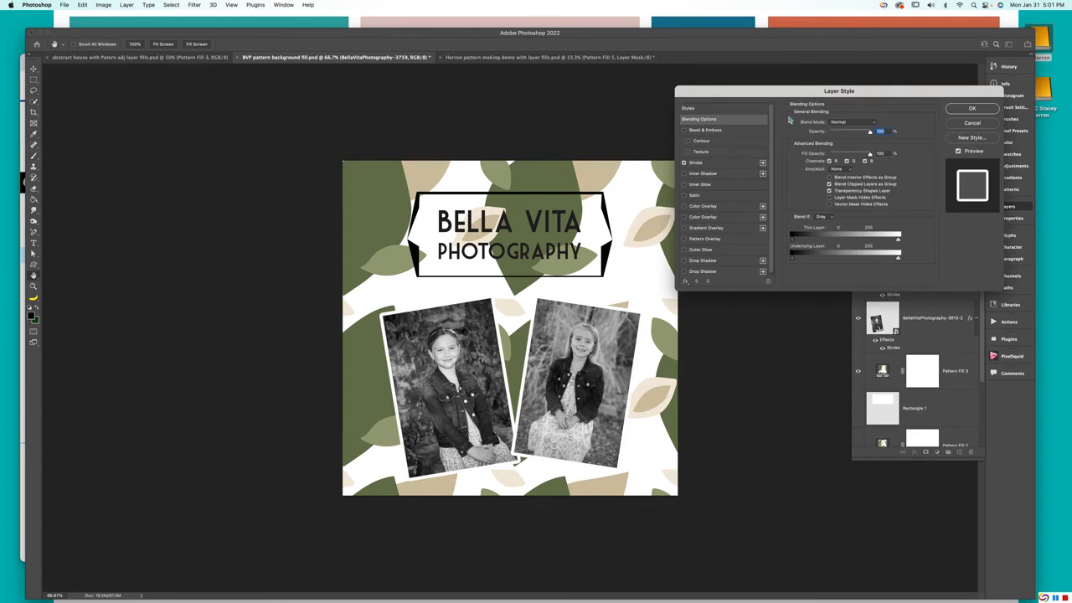
pyautogui.click(718, 167)
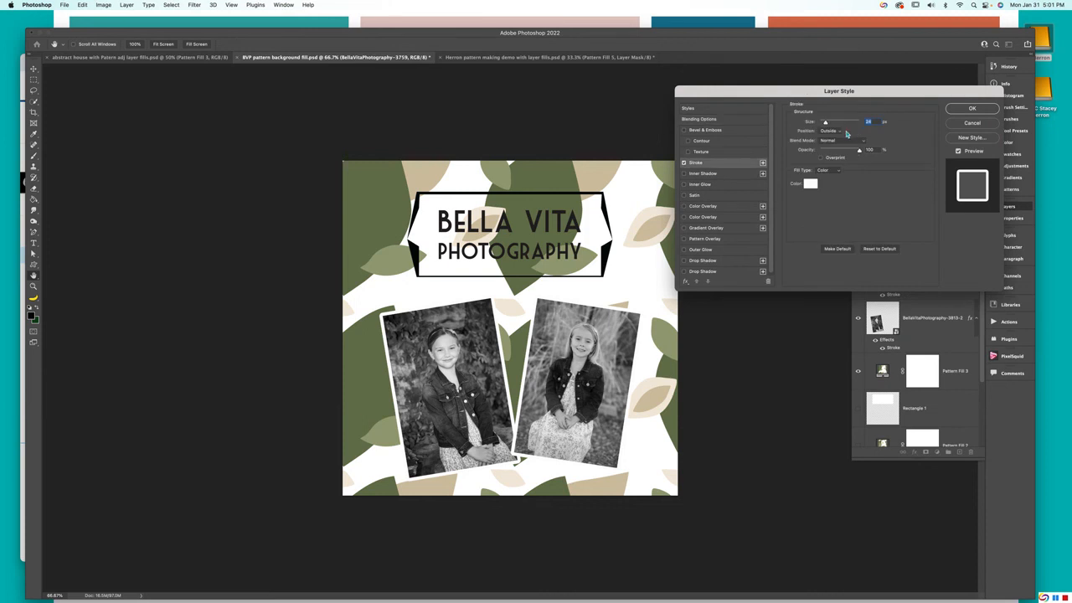
pyautogui.click(969, 110)
# Copy the layer style from BellaVitaPhotography-3813-2 and paste it onto BellaVitaPhotography-3759
pyautogui.click(940, 346)
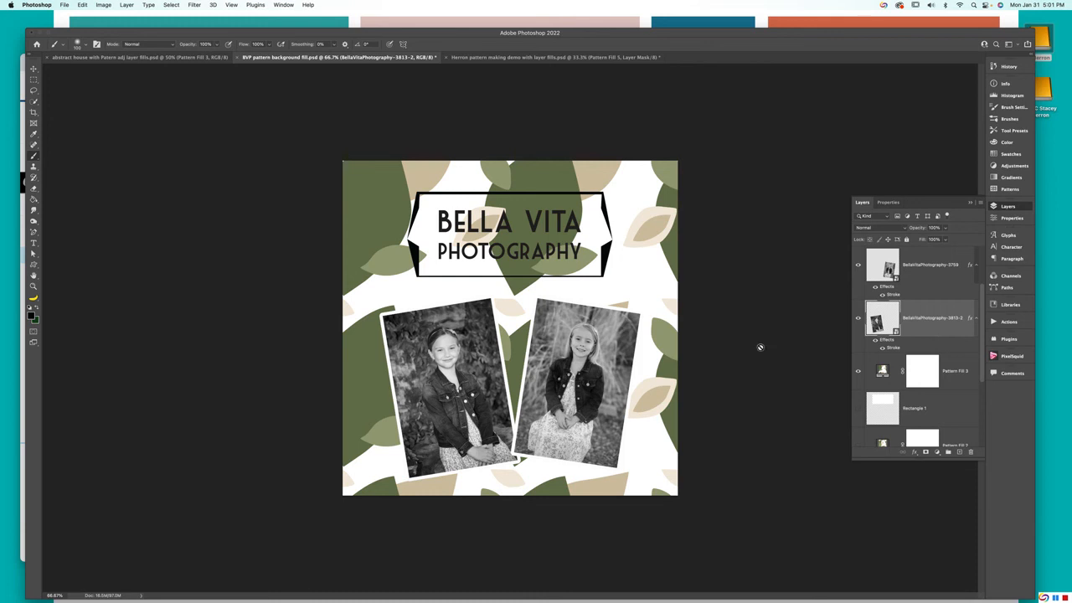
pyautogui.rightClick(929, 337)
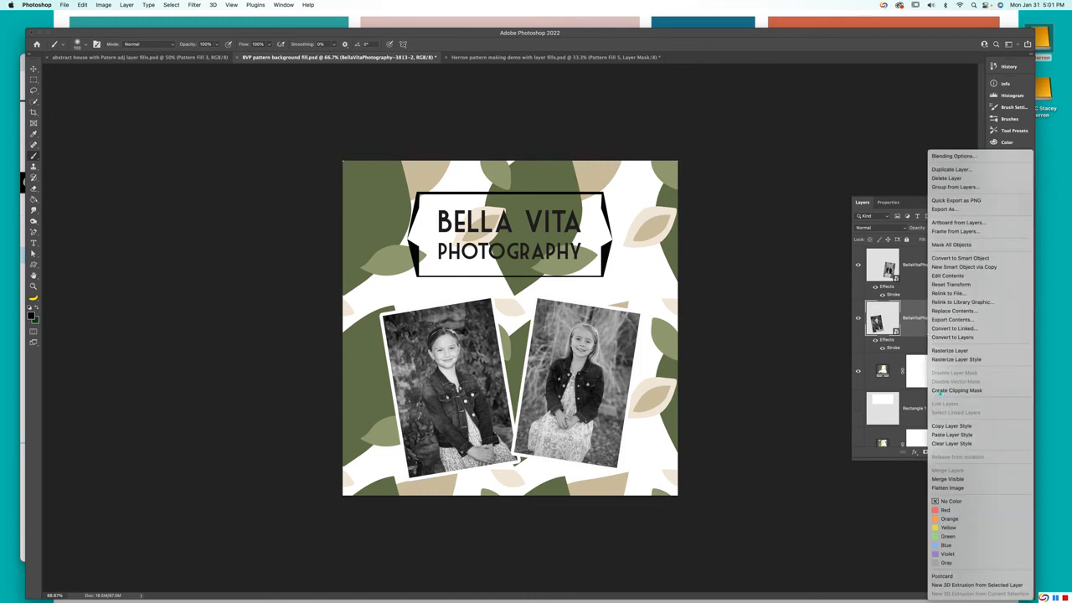
pyautogui.click(959, 429)
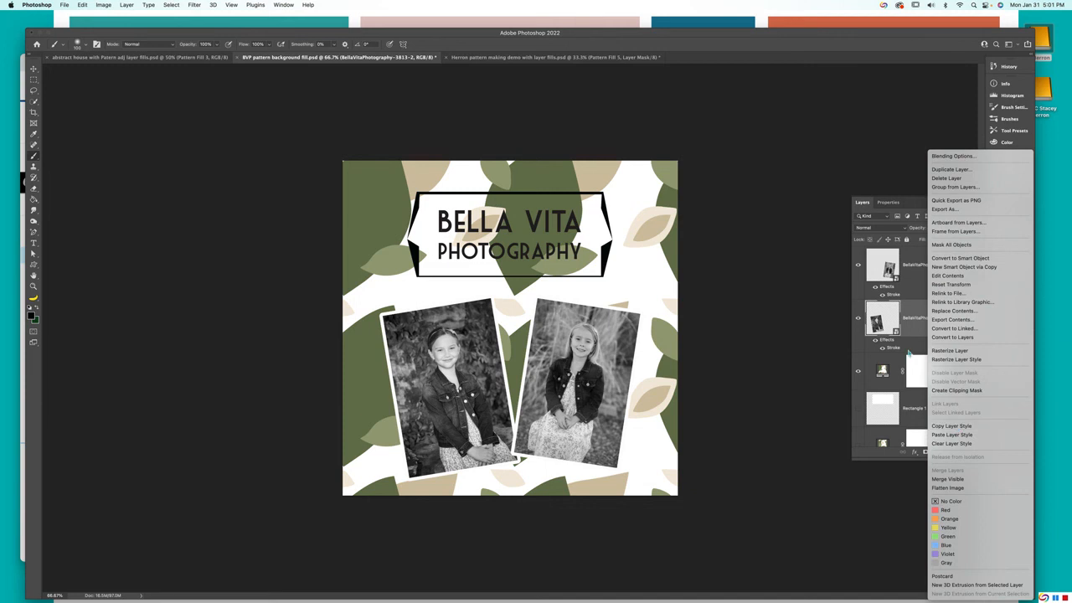
pyautogui.click(921, 282)
pyautogui.rightClick(918, 279)
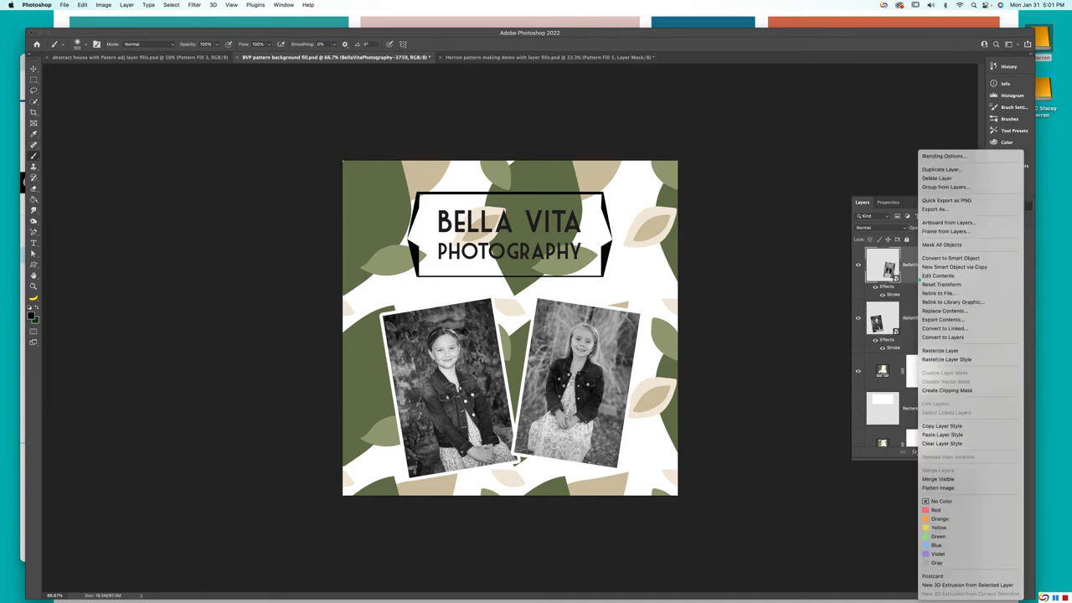
pyautogui.click(943, 435)
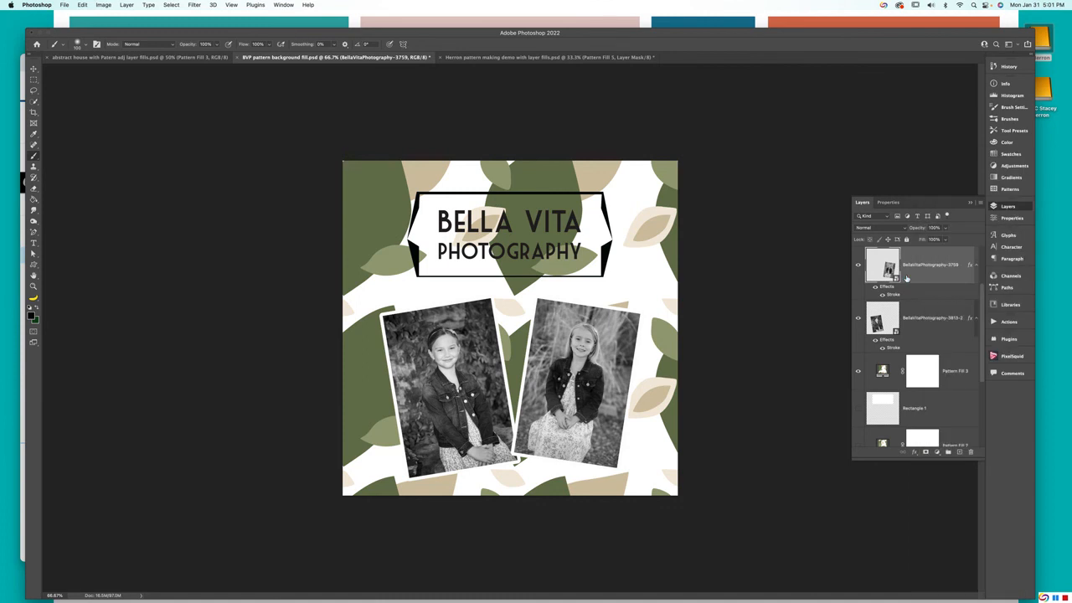
# Reposition the leaf pattern of Pattern Fill 3 up and to the left behind the logo and photos
pyautogui.click(882, 371)
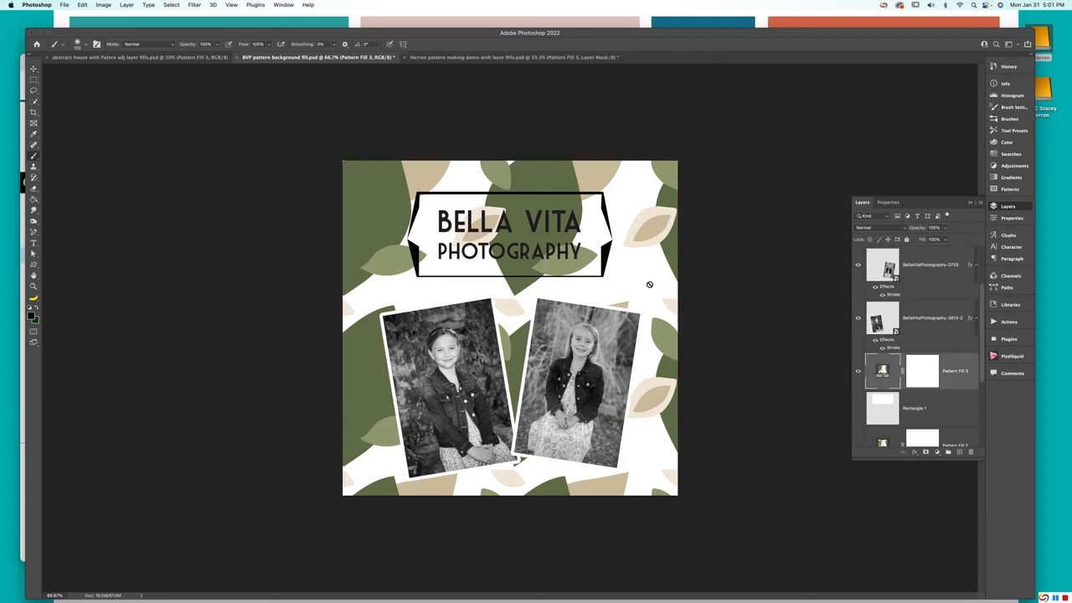
pyautogui.press('v')
pyautogui.moveTo(671, 250); pyautogui.dragTo(638, 226)
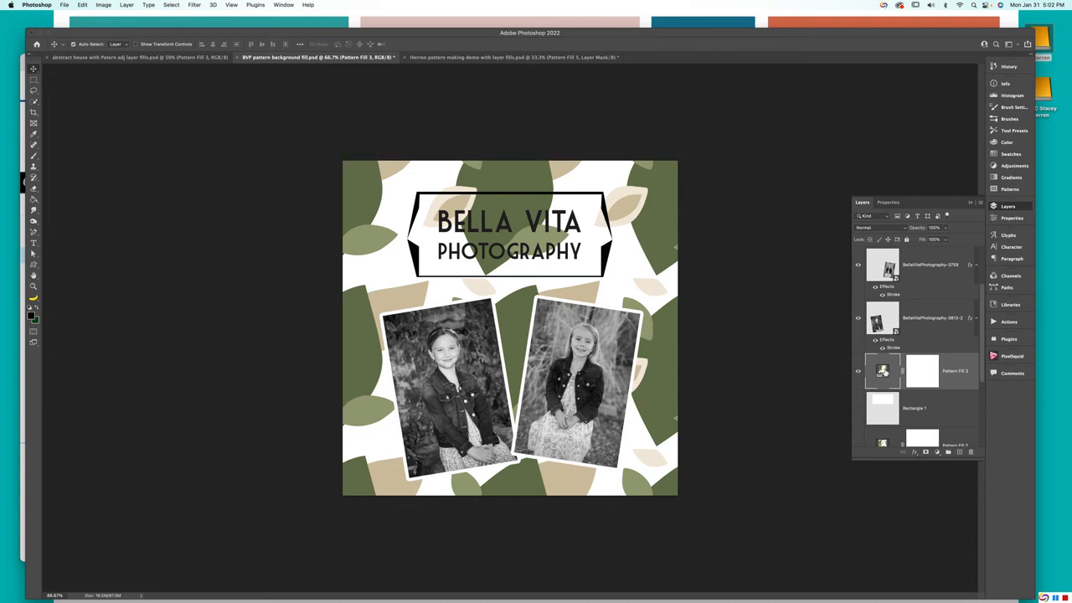
# Set the scale of Pattern Fill 3 to 25% and shift the leaf pattern on the canvas
pyautogui.doubleClick(884, 371)
pyautogui.click(776, 144)
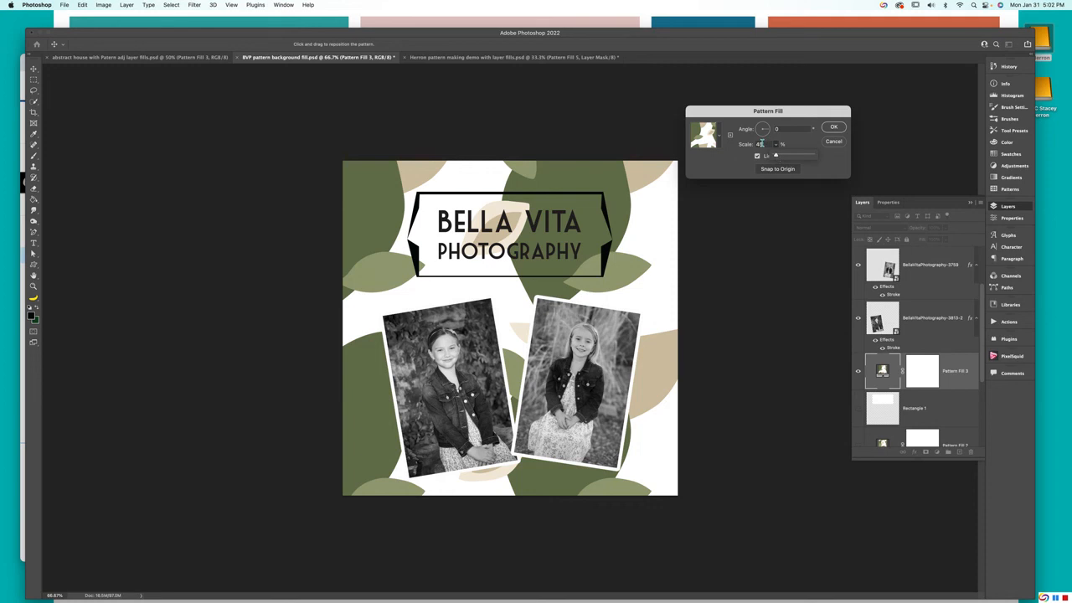
pyautogui.click(758, 144)
pyautogui.write('25')
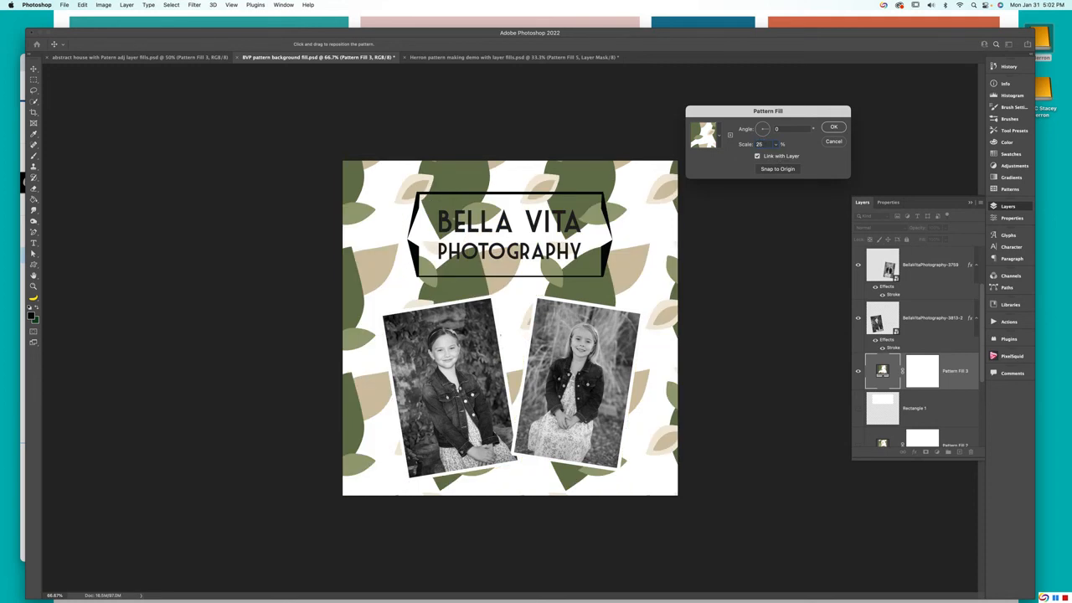
pyautogui.moveTo(612, 190); pyautogui.dragTo(661, 226)
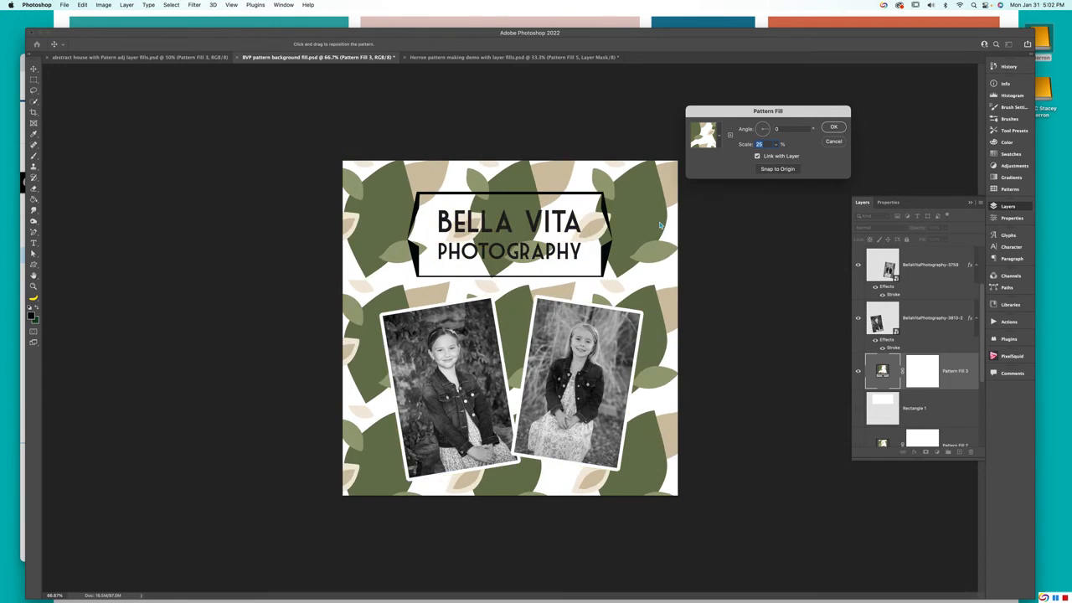
# Set the scale of Pattern Fill 3 to 34% and reposition the leaf pattern behind the logo
pyautogui.write('34')
pyautogui.click(833, 128)
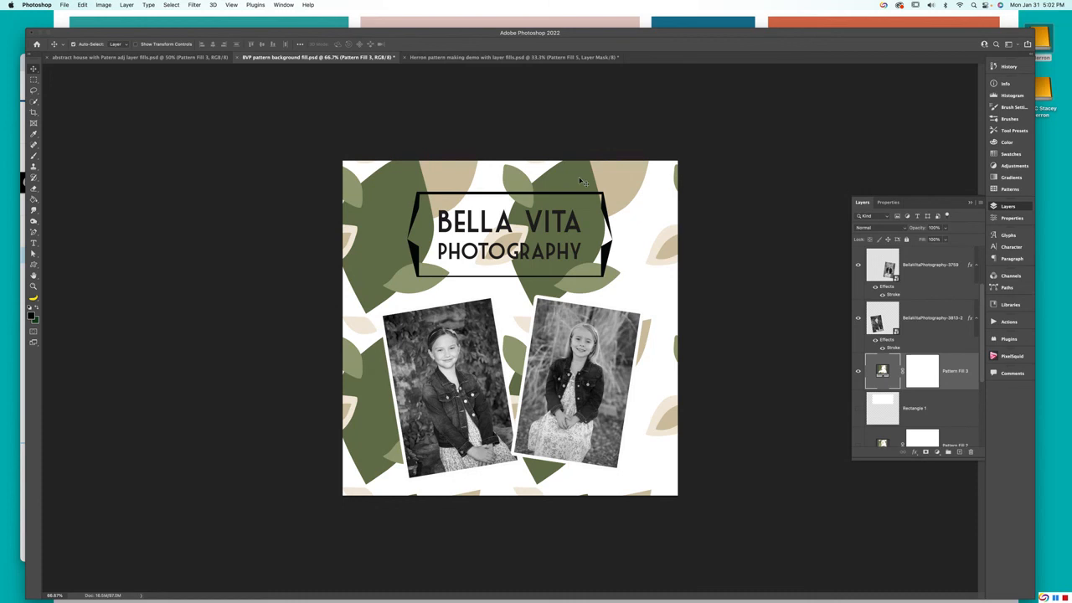
pyautogui.moveTo(617, 195); pyautogui.dragTo(595, 183)
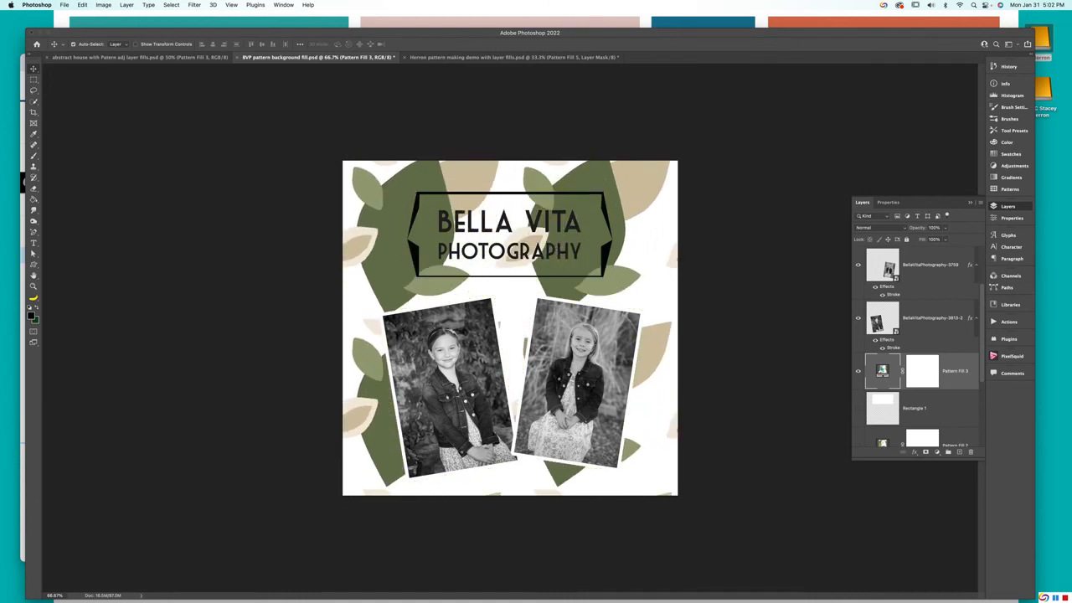
# Enlarge the leaf pattern of Pattern Fill 3 to 56% scale and shift it slightly down and to the right
pyautogui.doubleClick(882, 369)
pyautogui.moveTo(776, 144); pyautogui.dragTo(787, 157)
pyautogui.click(833, 126)
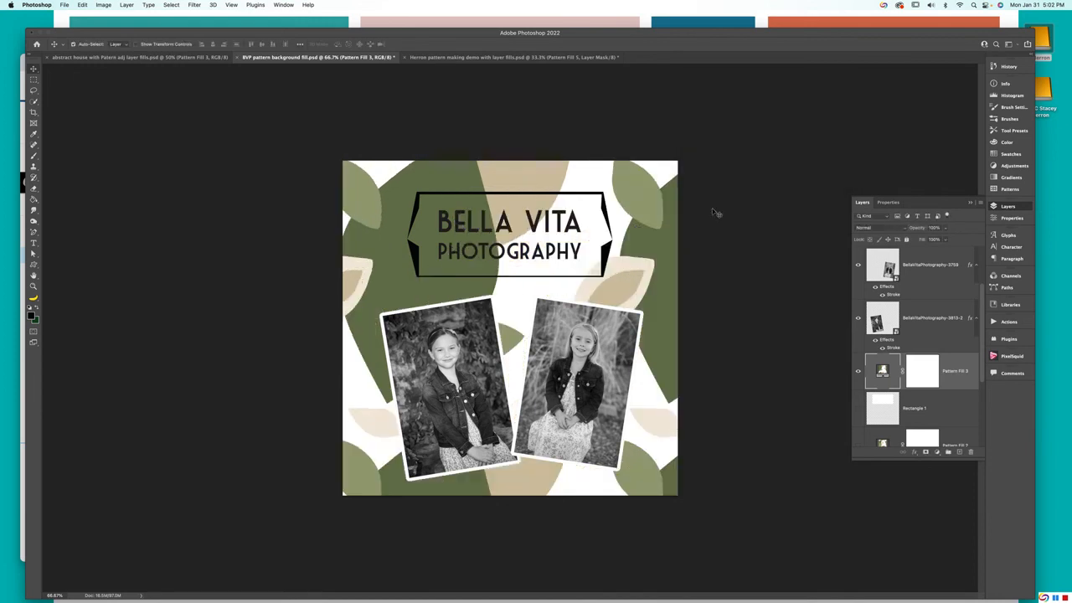
pyautogui.doubleClick(883, 372)
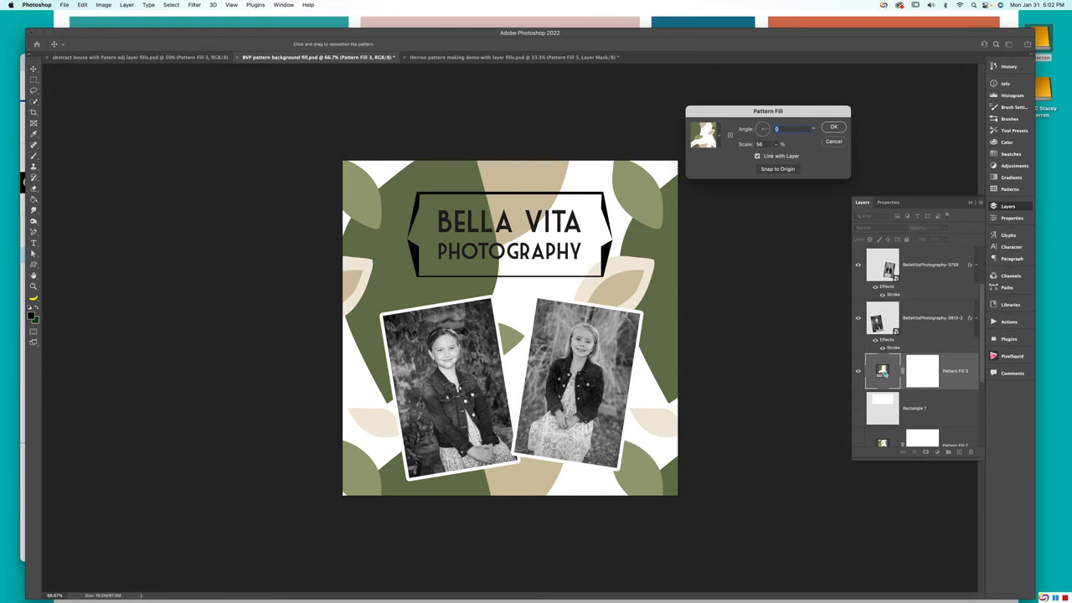
pyautogui.click(836, 126)
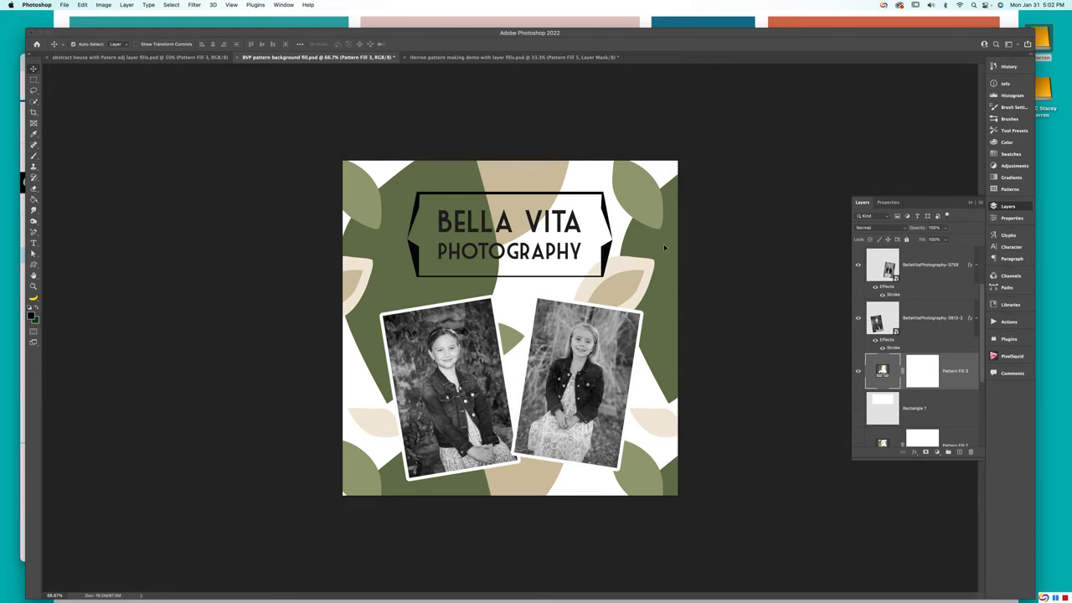
pyautogui.moveTo(654, 219); pyautogui.dragTo(673, 259)
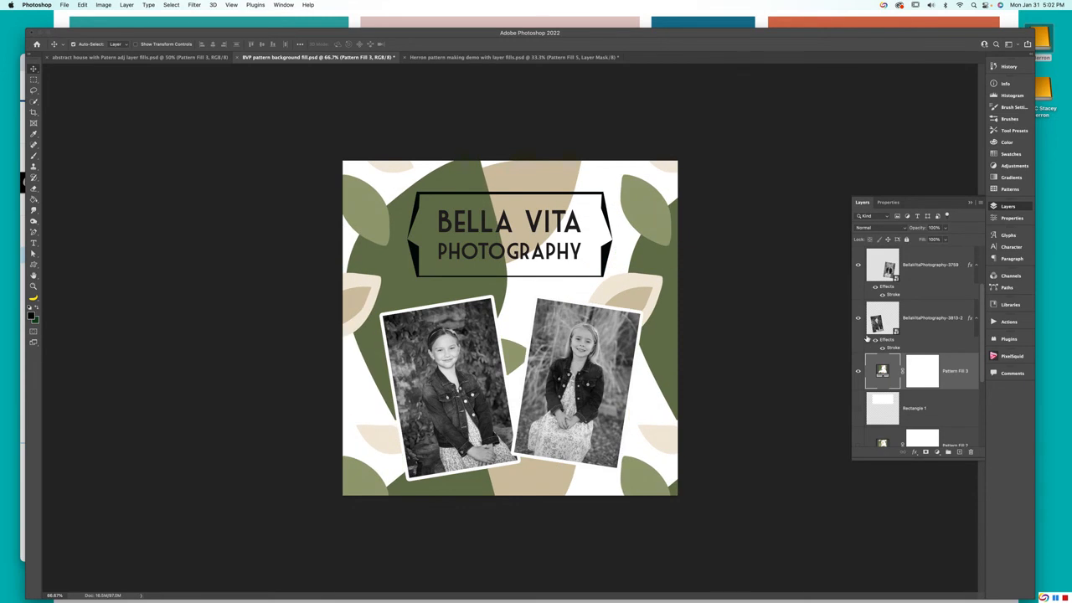
# Hide the leaf layer Pattern Fill 3 and delete the Blue seamless image layer
pyautogui.click(856, 372)
pyautogui.scroll(-4, 855, 375)
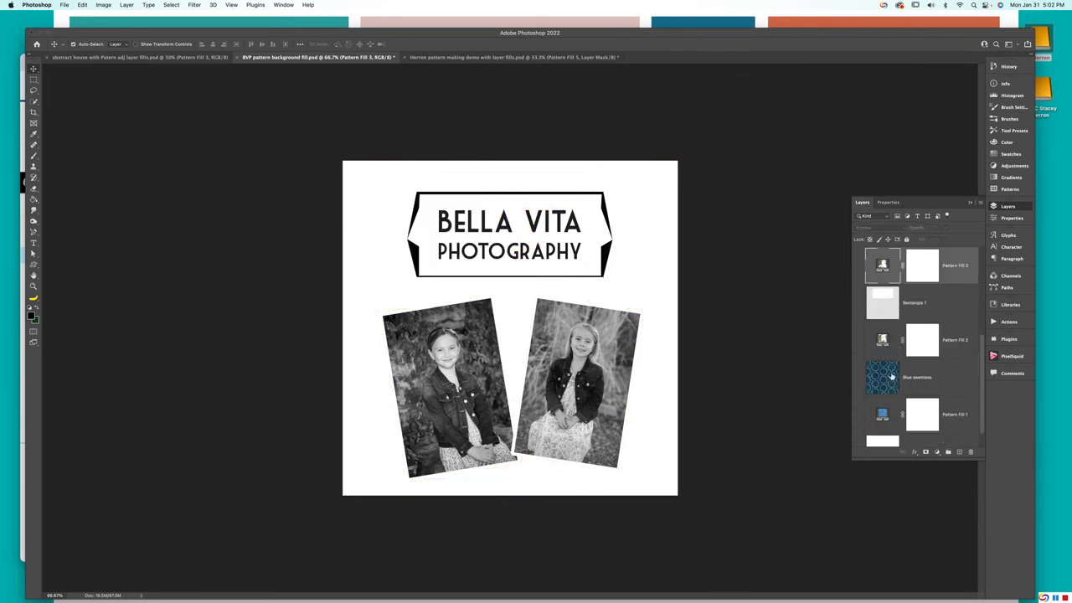
pyautogui.scroll(-1, 954, 381)
pyautogui.click(948, 353)
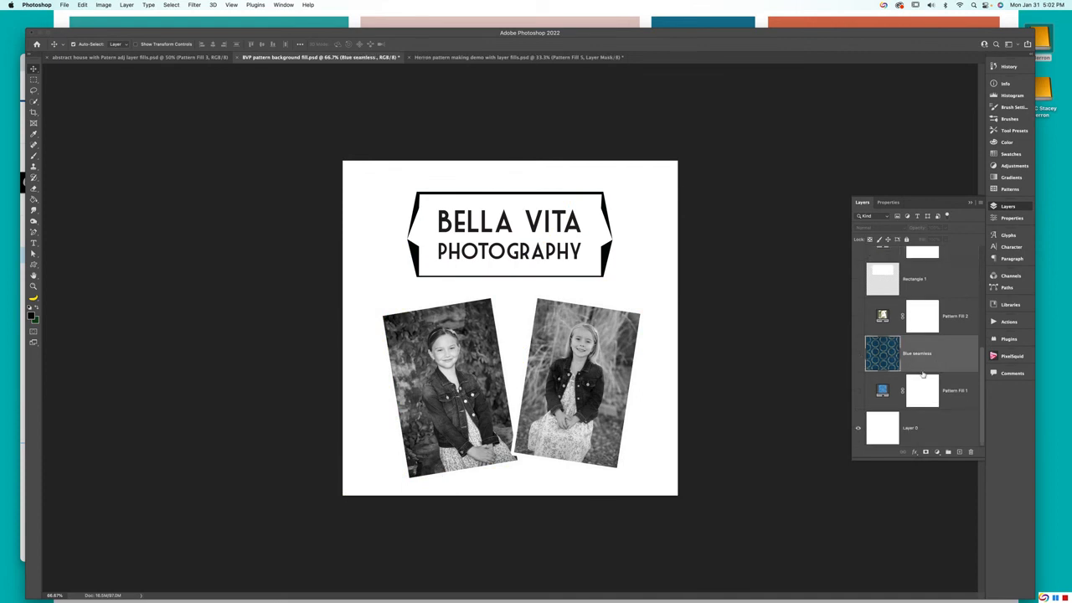
pyautogui.scroll(1, 942, 355)
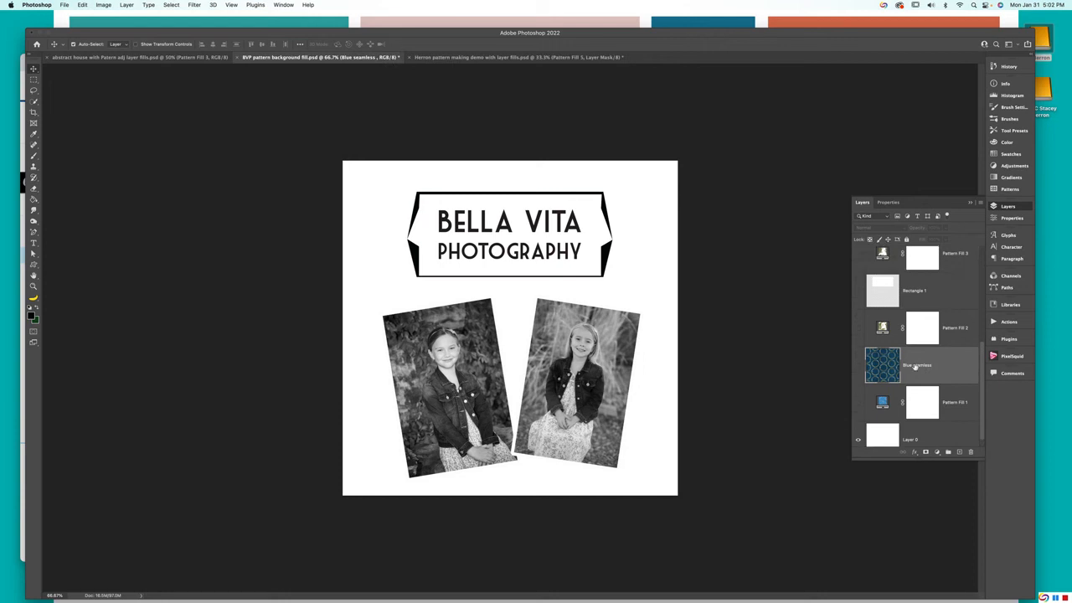
pyautogui.click(857, 366)
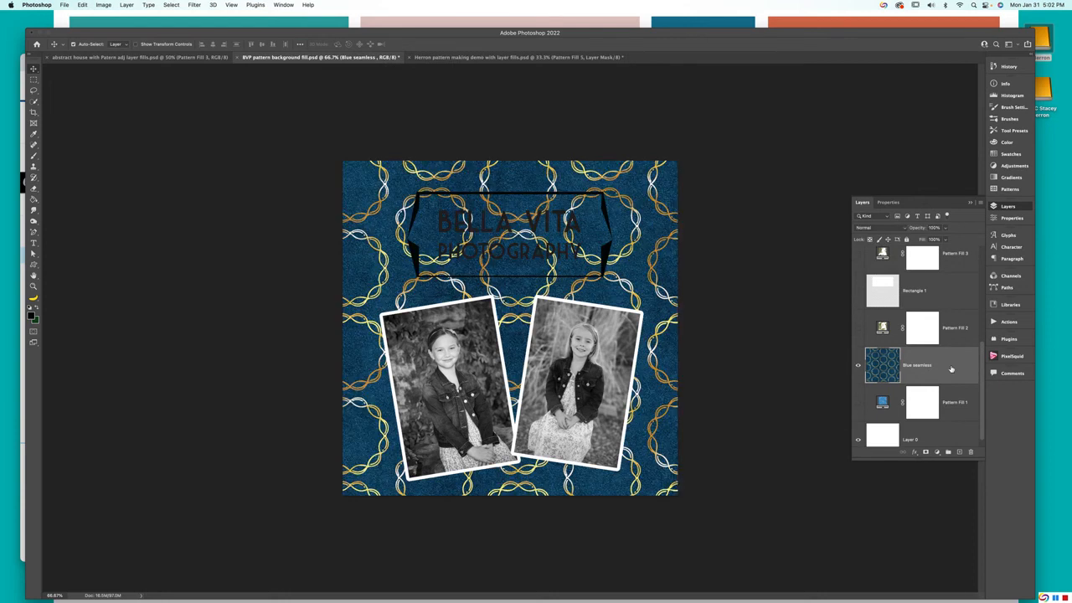
pyautogui.press('BackSpace')
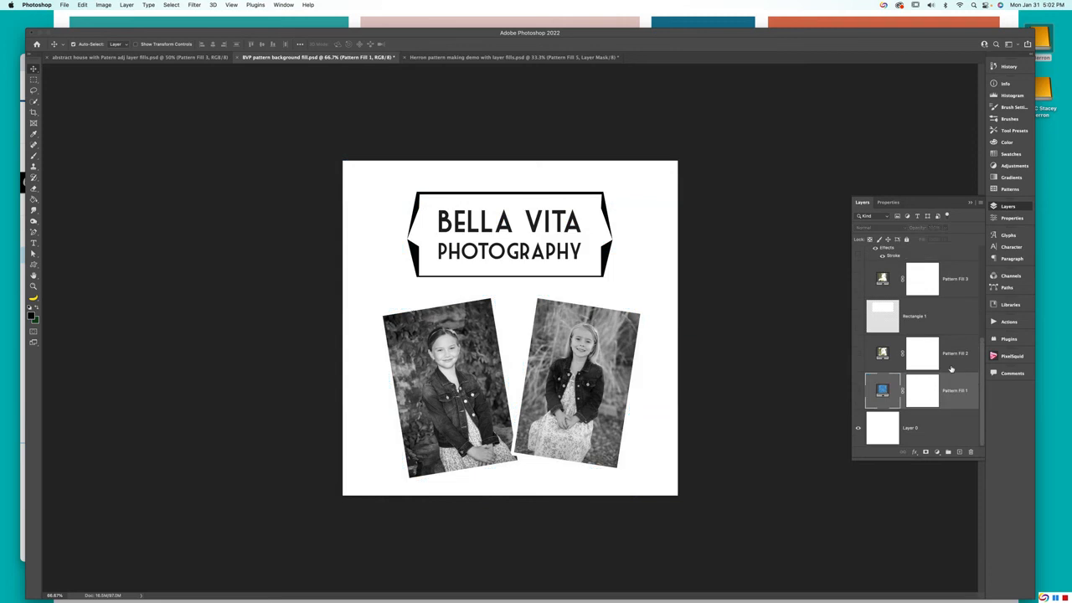
# Add a pattern fill layer with the blue and gold chain pattern directly above Pattern Fill 1
pyautogui.click(936, 452)
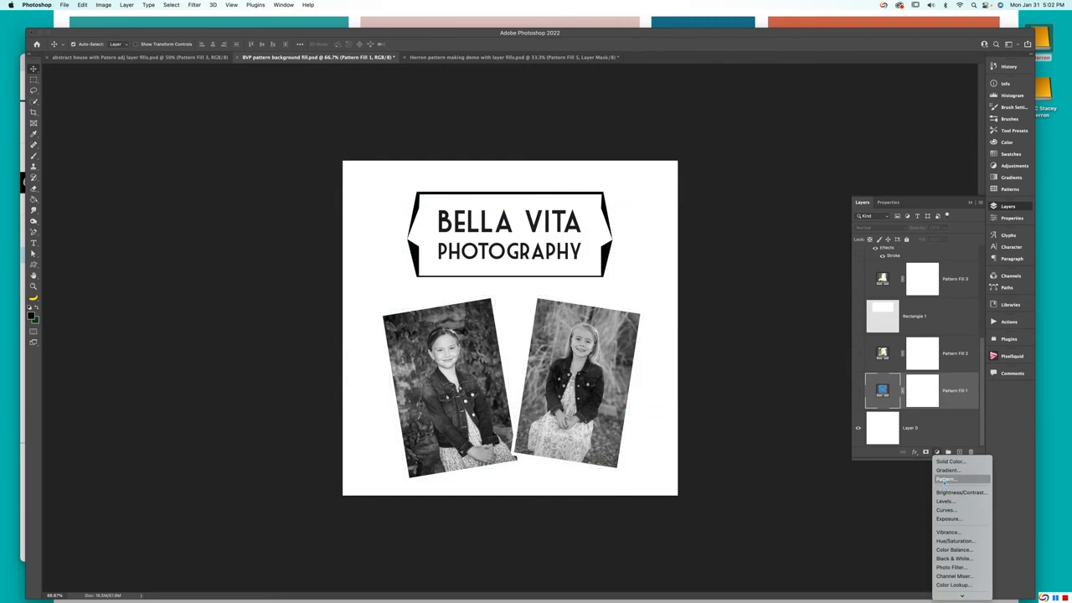
pyautogui.click(944, 481)
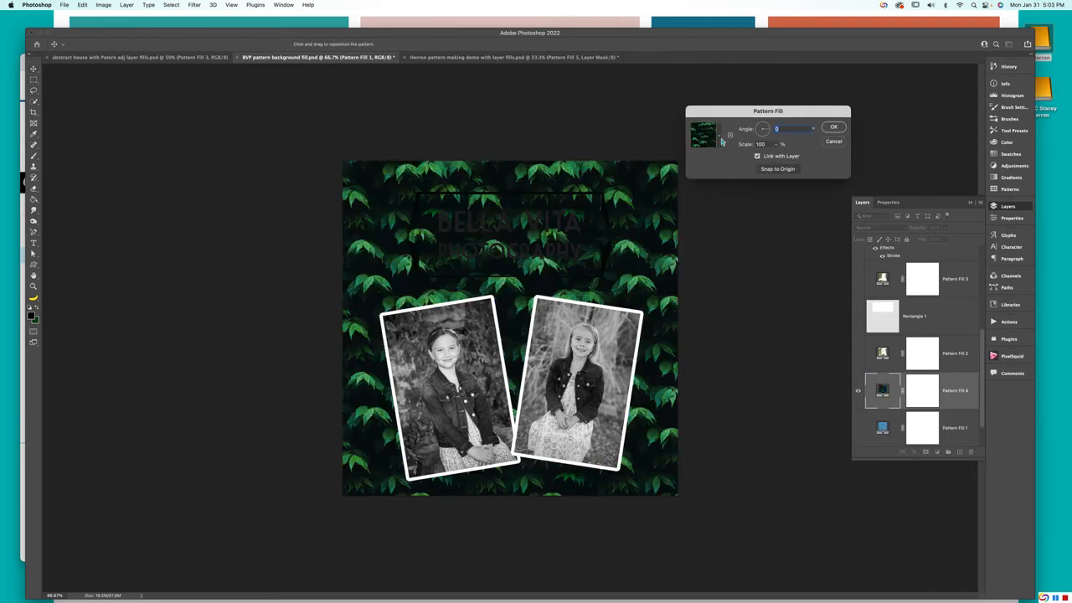
pyautogui.click(722, 142)
pyautogui.click(715, 186)
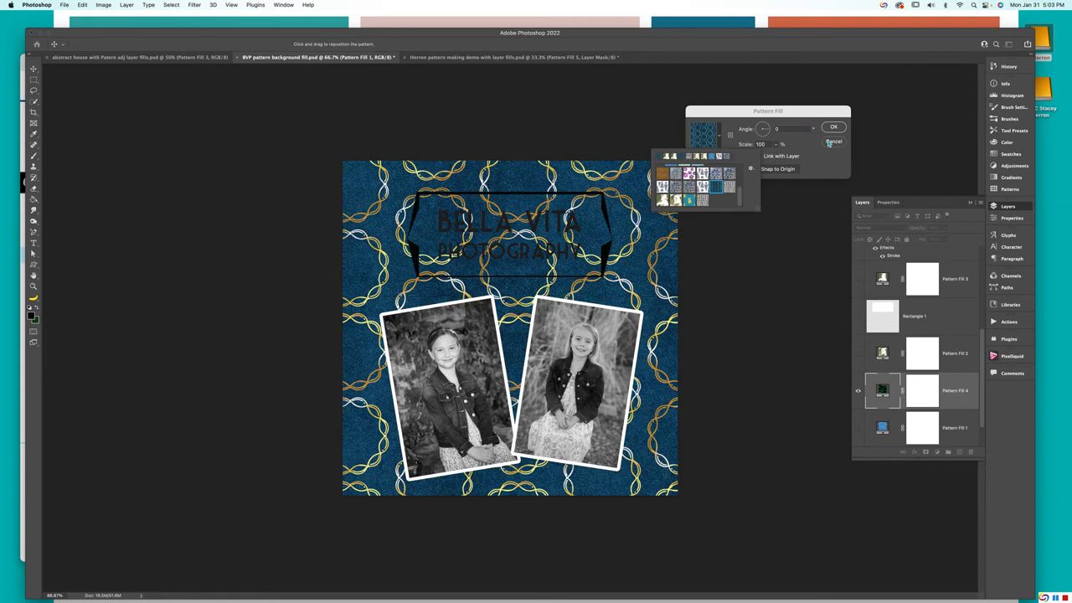
pyautogui.click(833, 127)
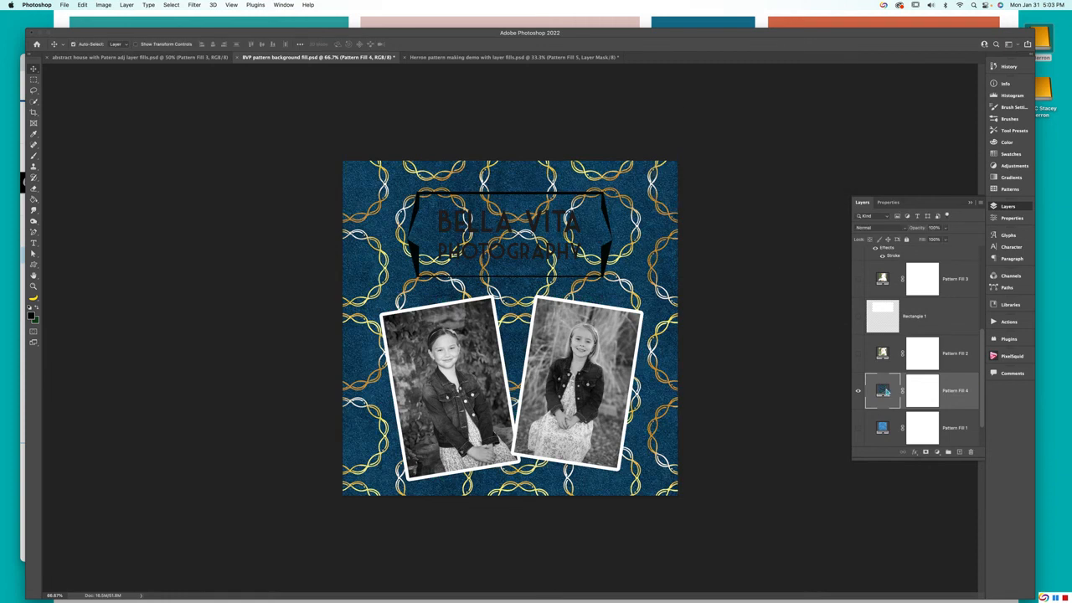
# Reduce the scale of the blue chain pattern fill slightly below 100% and show Rectangle 1 behind the logo
pyautogui.doubleClick(885, 390)
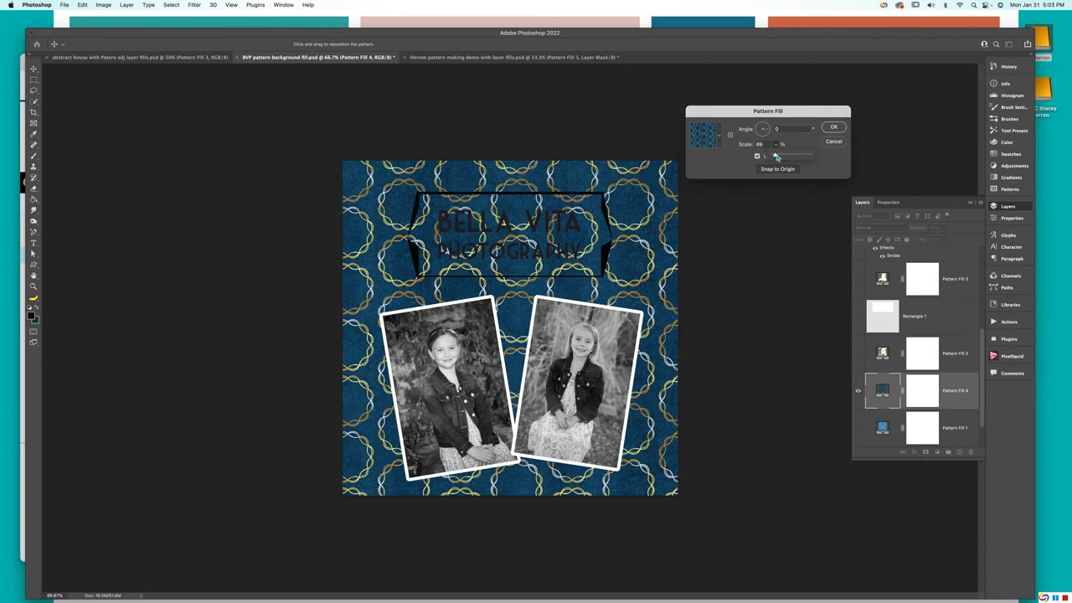
pyautogui.click(860, 318)
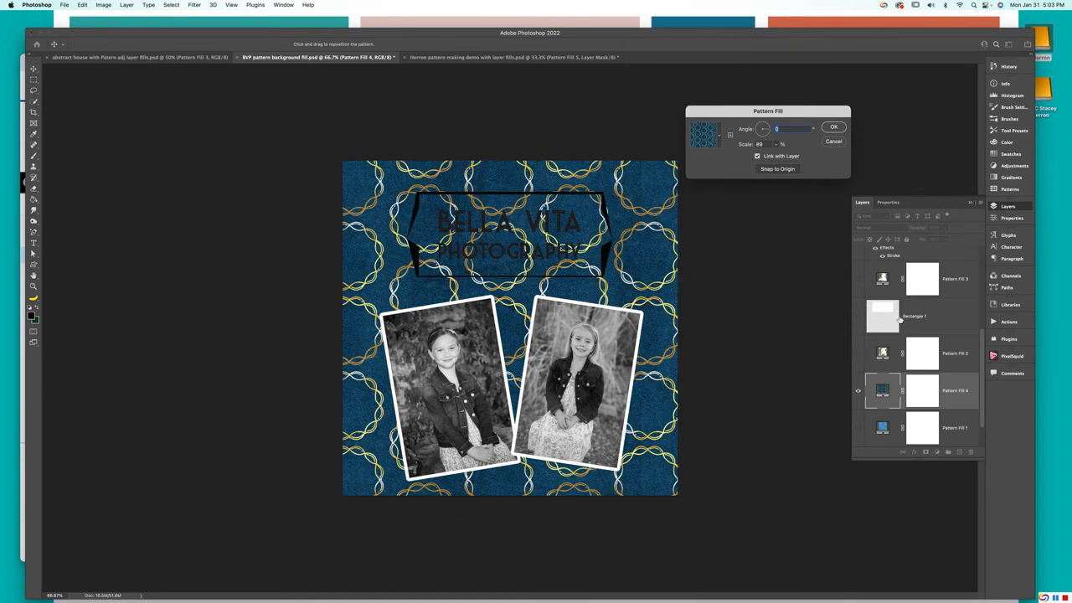
pyautogui.click(833, 126)
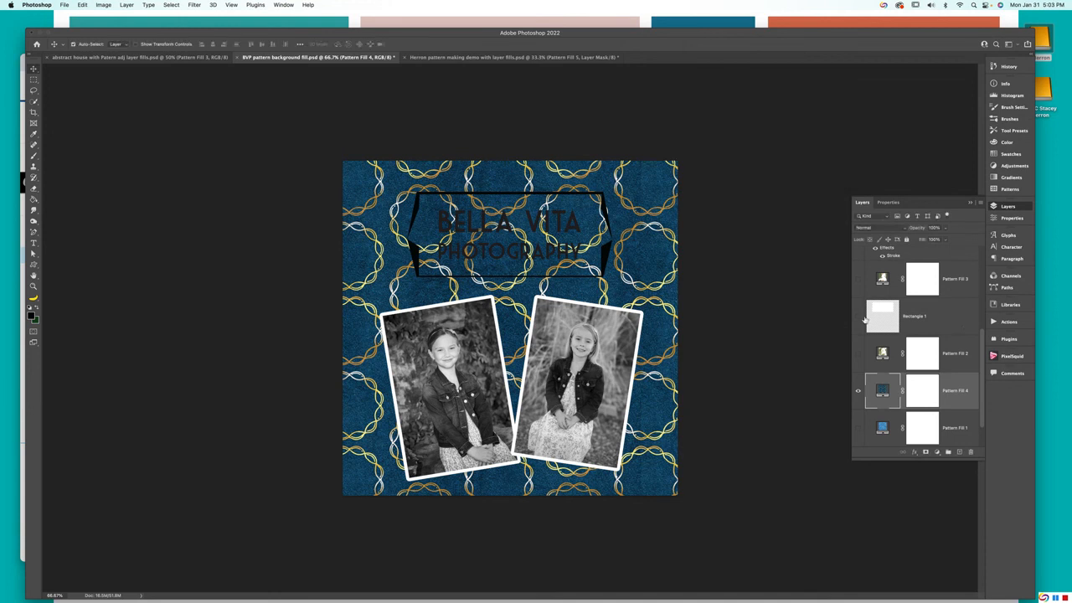
pyautogui.click(857, 317)
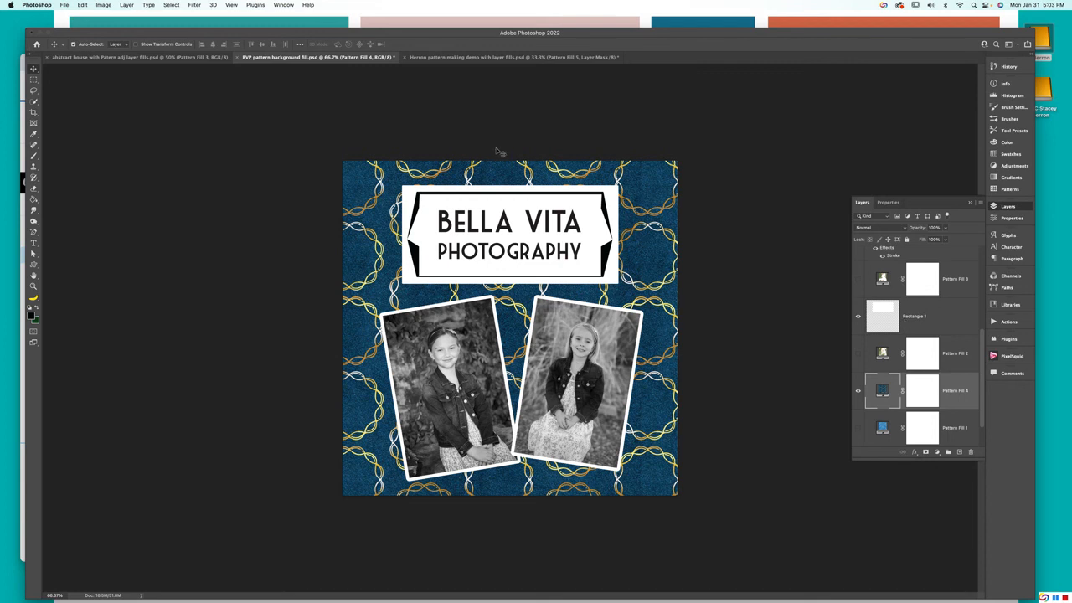
# In the abstract house document, hide the three pattern fill layers above POSTER-01
pyautogui.click(103, 64)
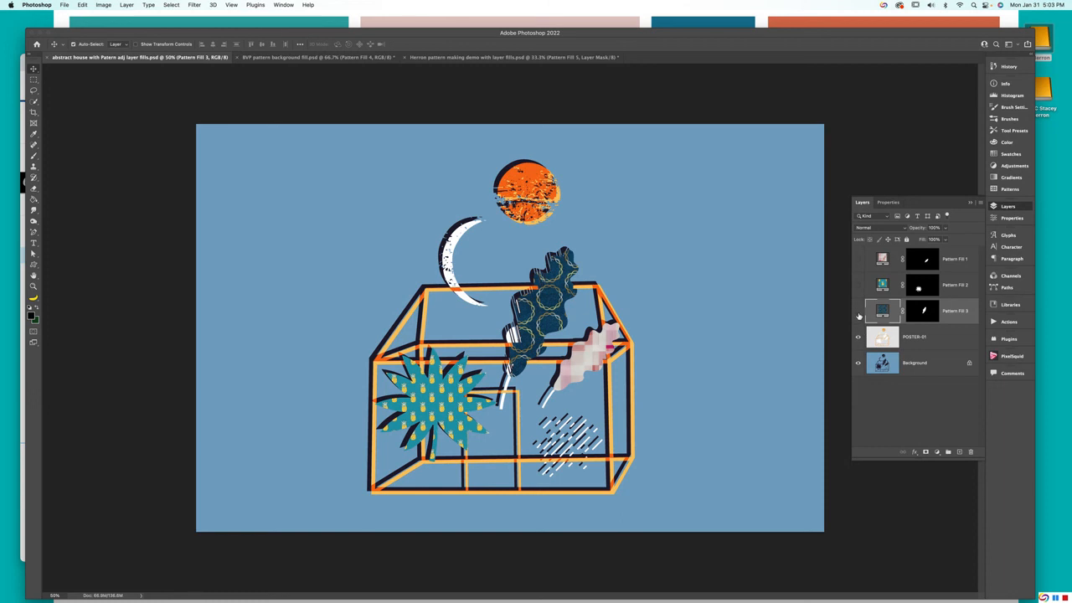
pyautogui.click(858, 313)
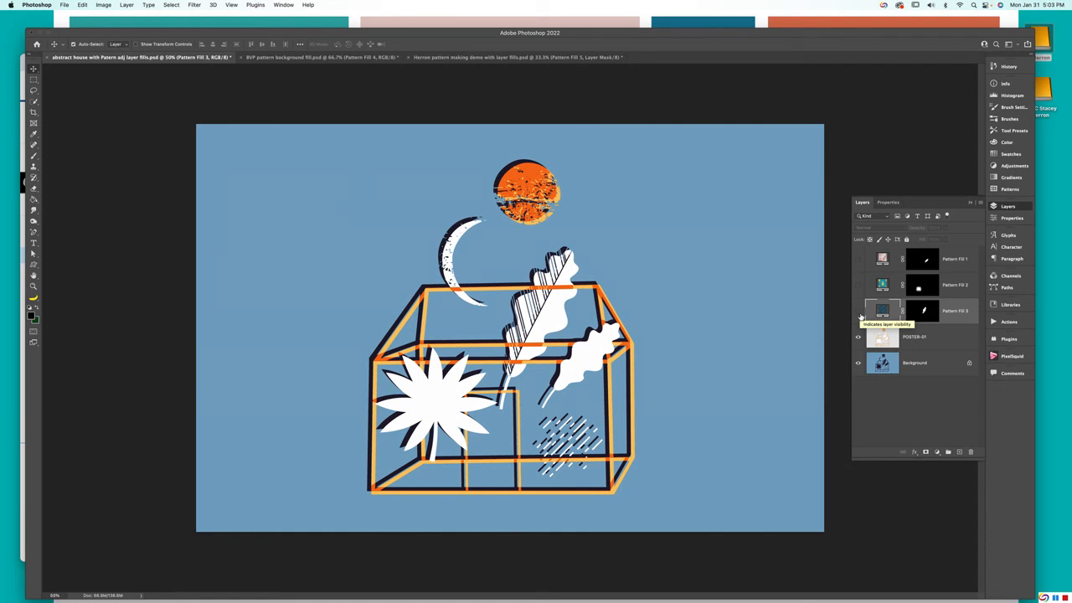
# Quick-select the small wavy leaf inside the house from POSTER-01 and add a pattern fill layer confined to that selection
pyautogui.click(931, 332)
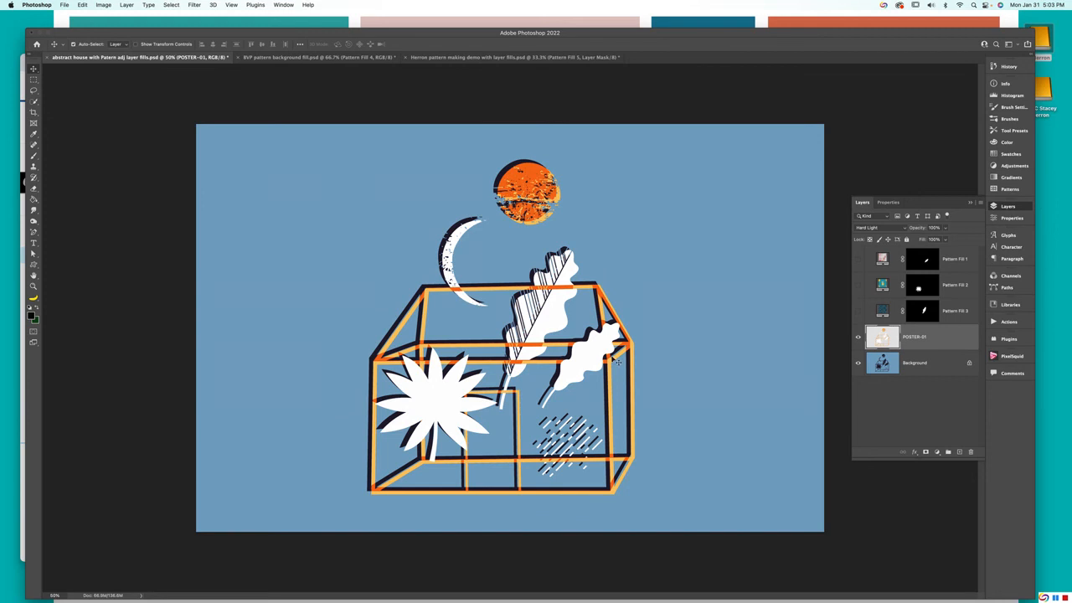
pyautogui.press('w')
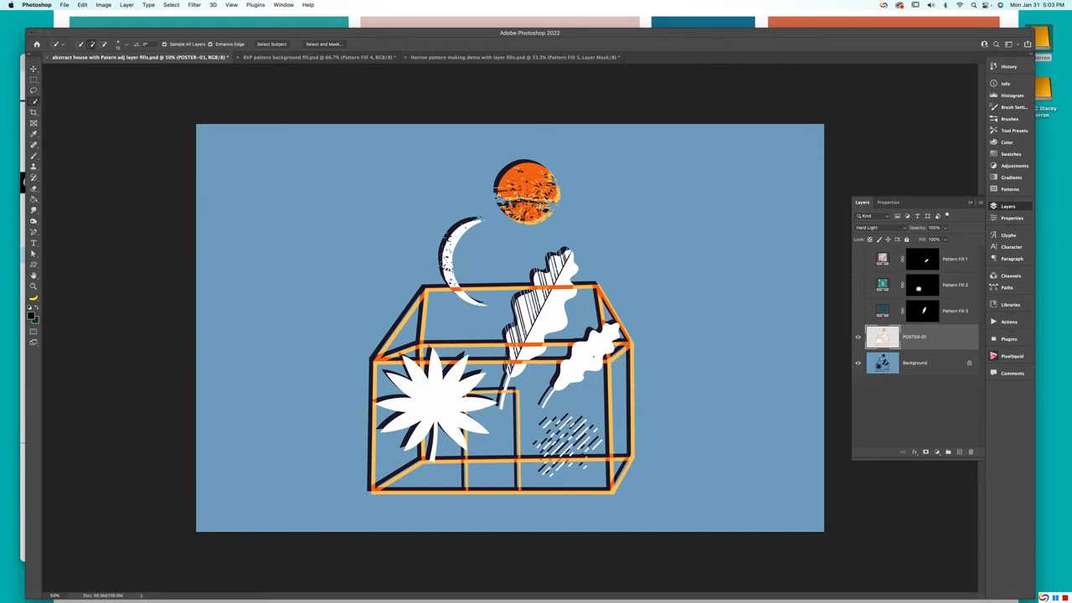
pyautogui.click(613, 332)
pyautogui.click(679, 358)
pyautogui.click(937, 452)
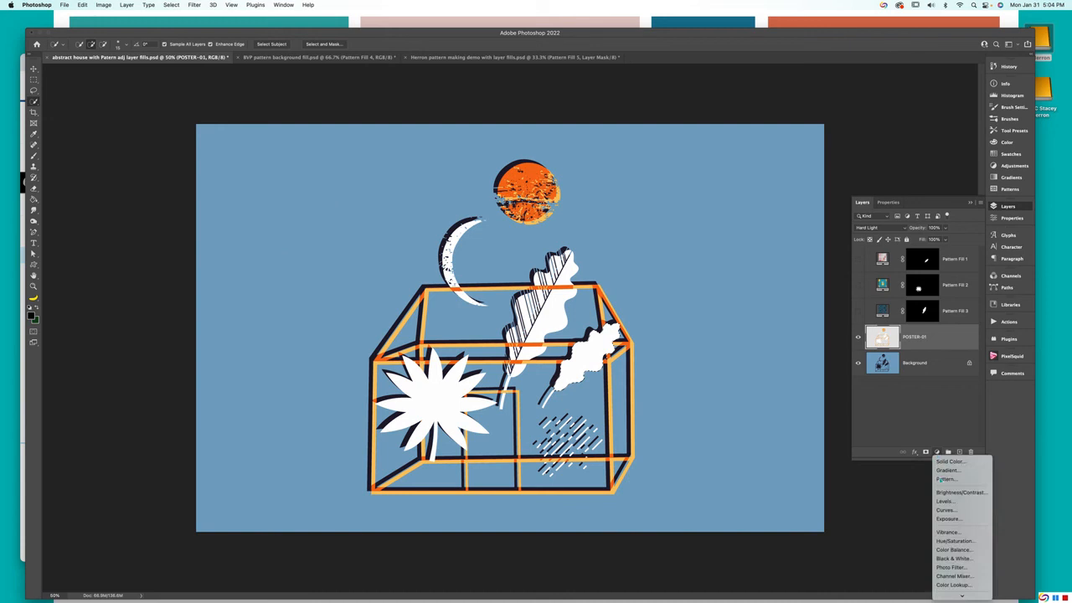
pyautogui.click(934, 482)
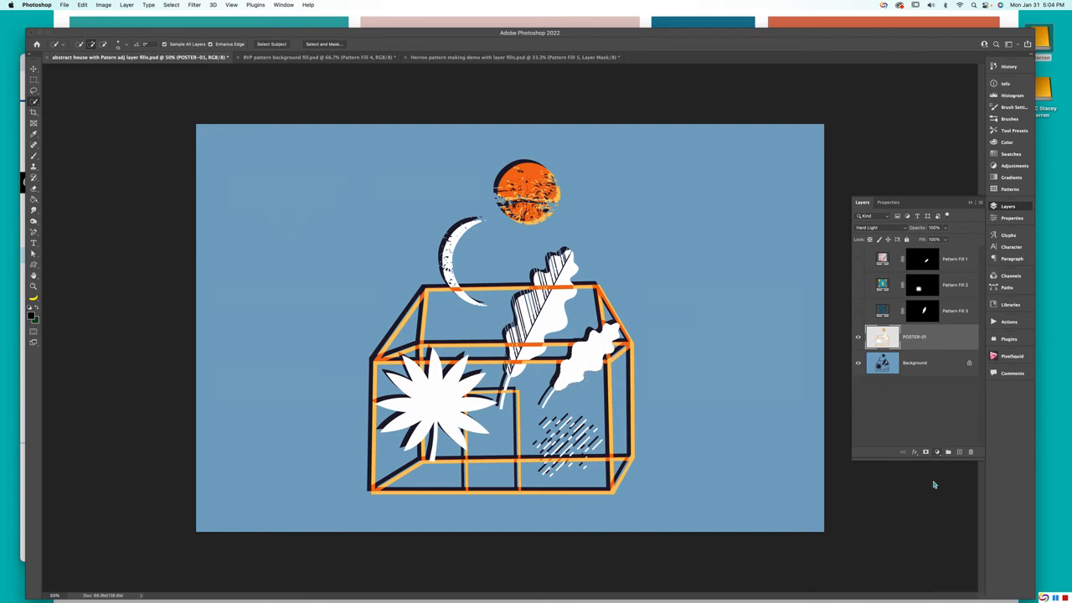
# Fill the small leaf with the black-and-white spotted pattern at a scale of 34%
pyautogui.click(721, 145)
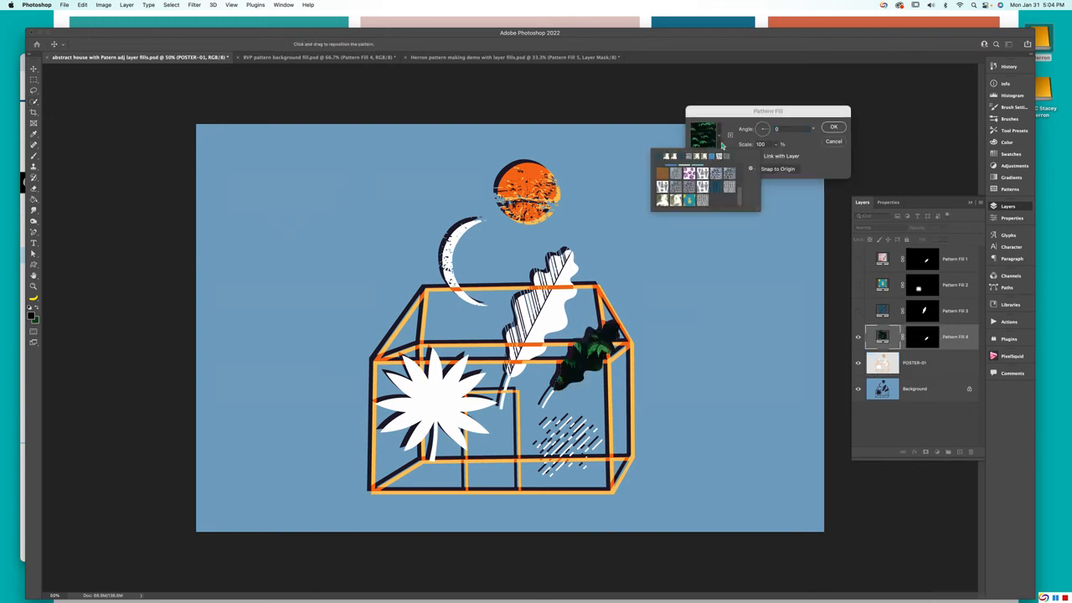
pyautogui.click(701, 201)
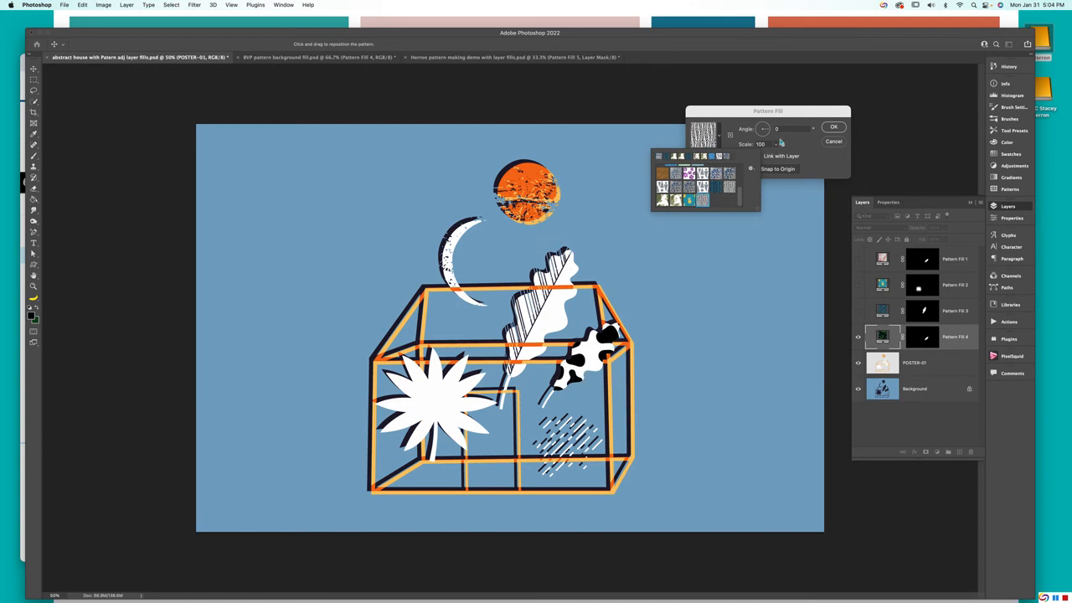
pyautogui.click(779, 146)
pyautogui.moveTo(777, 157); pyautogui.dragTo(773, 156)
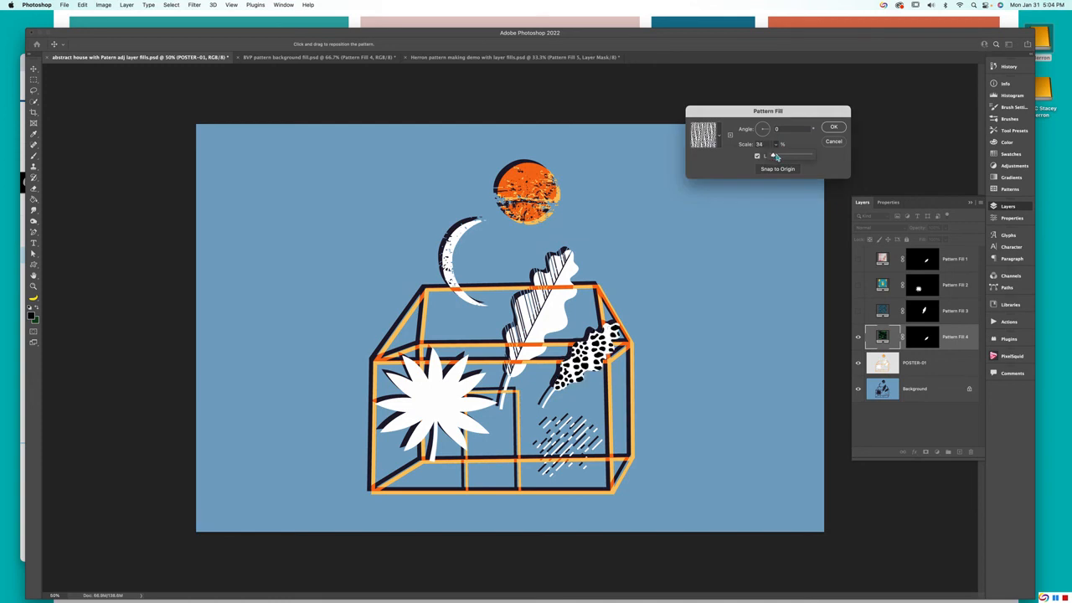
pyautogui.click(833, 126)
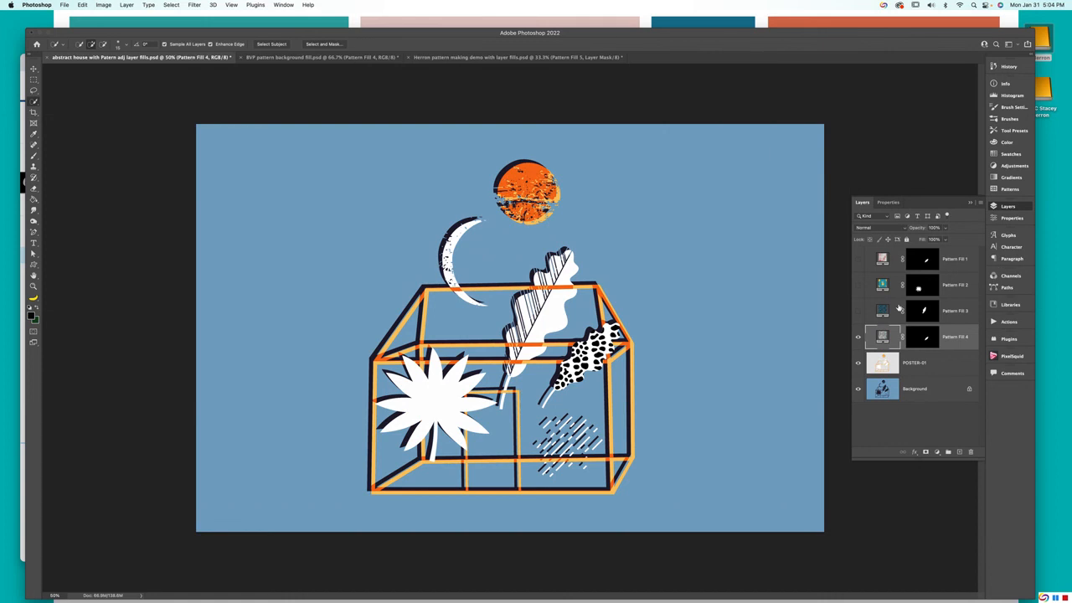
# Compare the leaf with and without Pattern Fill 4, and set its pattern scale to about 46%
pyautogui.click(857, 337)
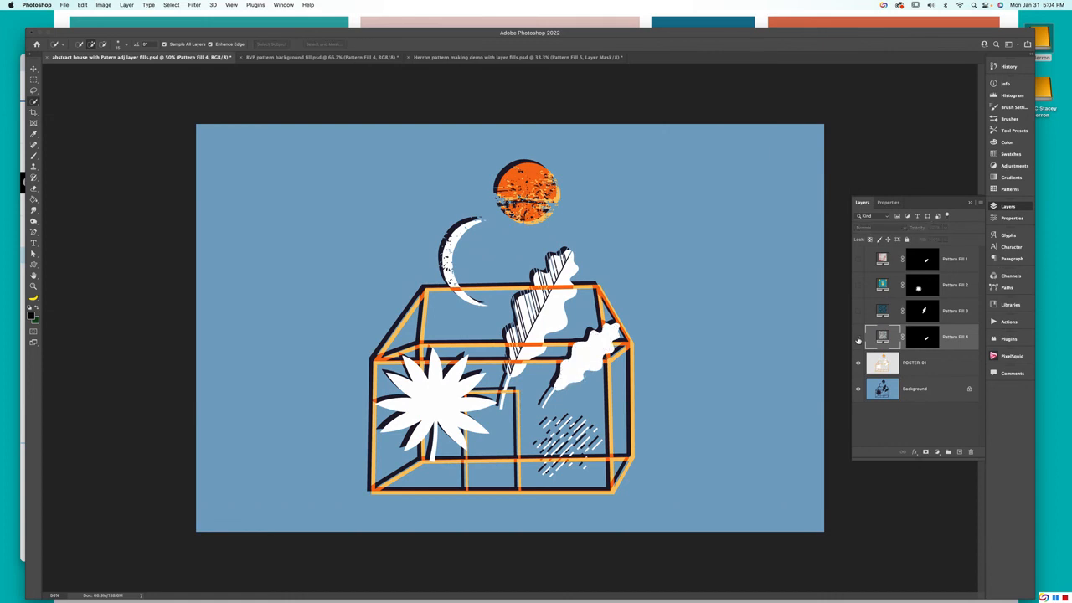
pyautogui.click(857, 338)
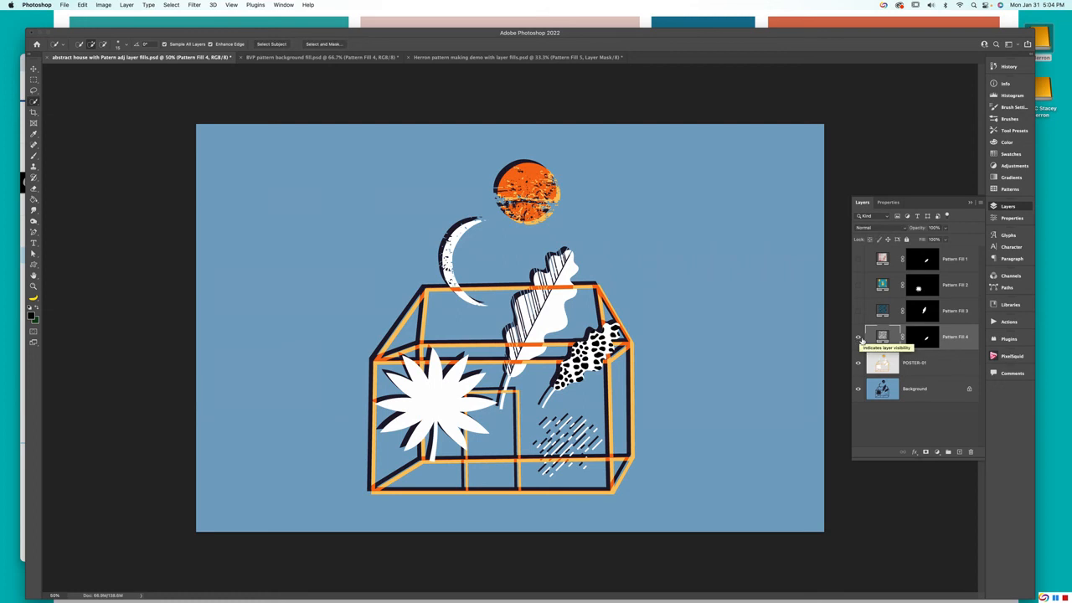
pyautogui.doubleClick(881, 337)
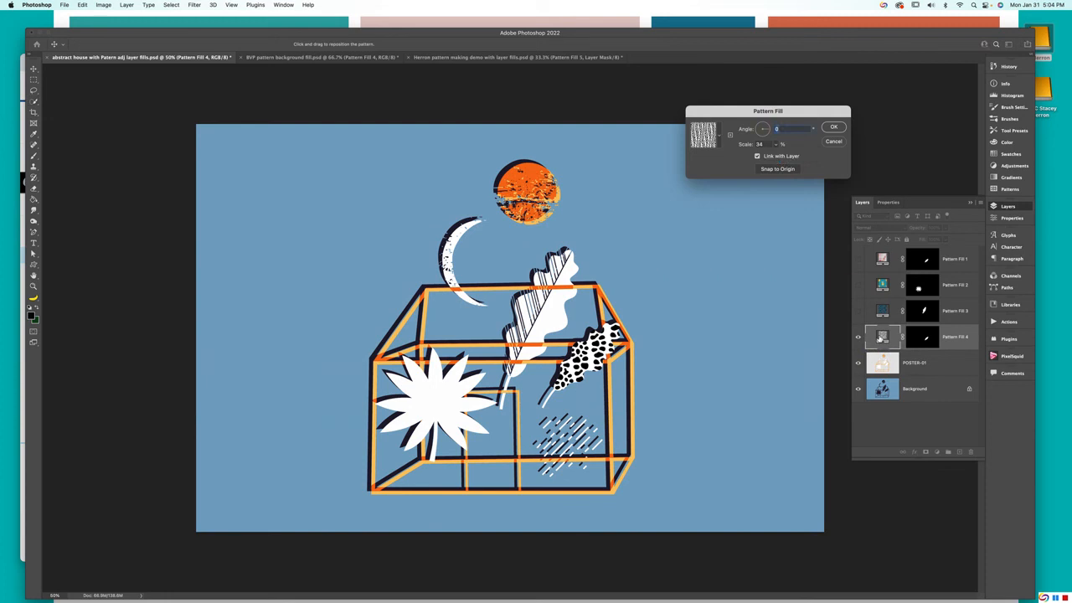
pyautogui.moveTo(776, 145); pyautogui.dragTo(778, 158)
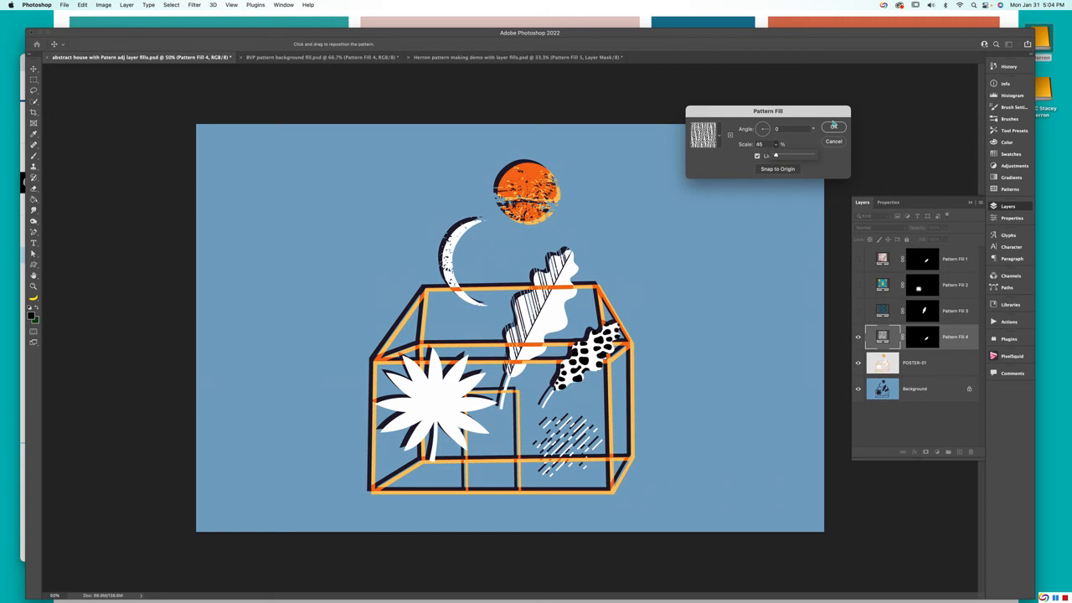
pyautogui.click(834, 128)
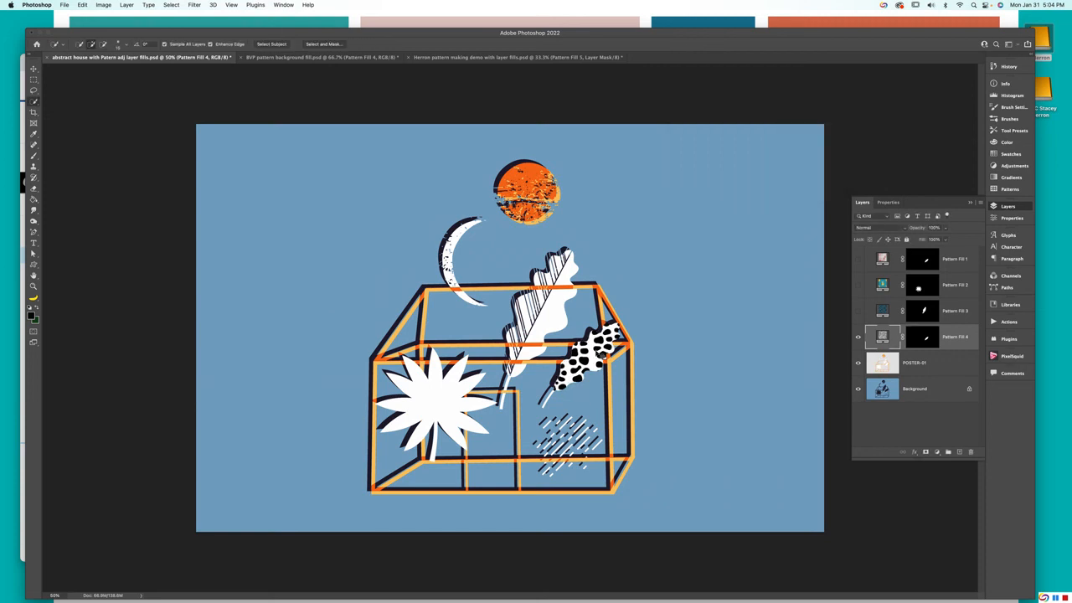
# Hide Pattern Fill 4, preview Pattern Fill 3 briefly, and leave only the pineapple Pattern Fill 2 showing
pyautogui.press('v')
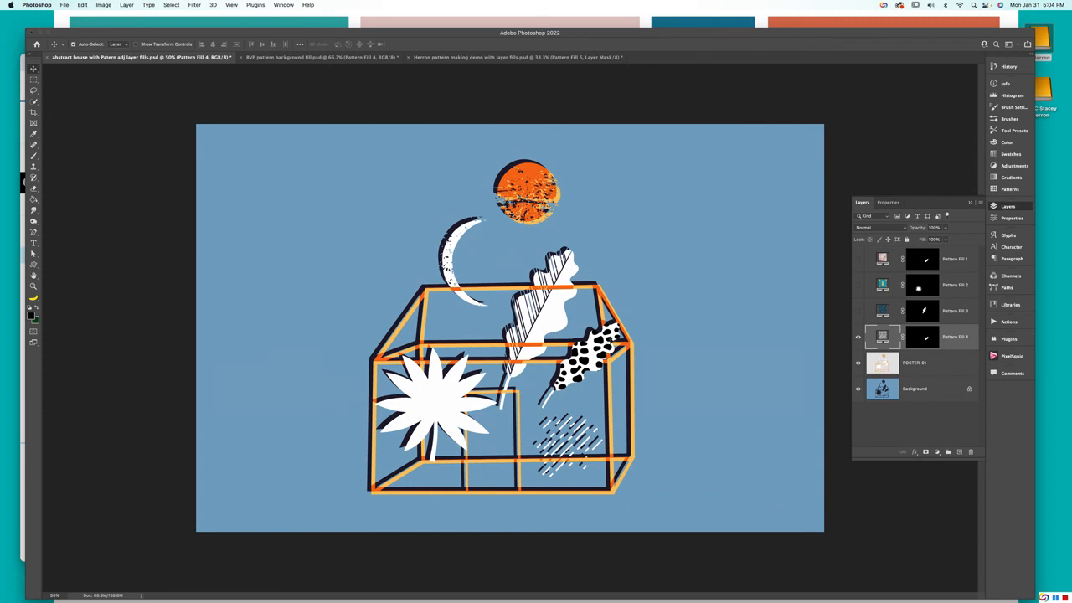
pyautogui.moveTo(603, 344); pyautogui.dragTo(607, 326)
pyautogui.click(857, 337)
pyautogui.click(857, 312)
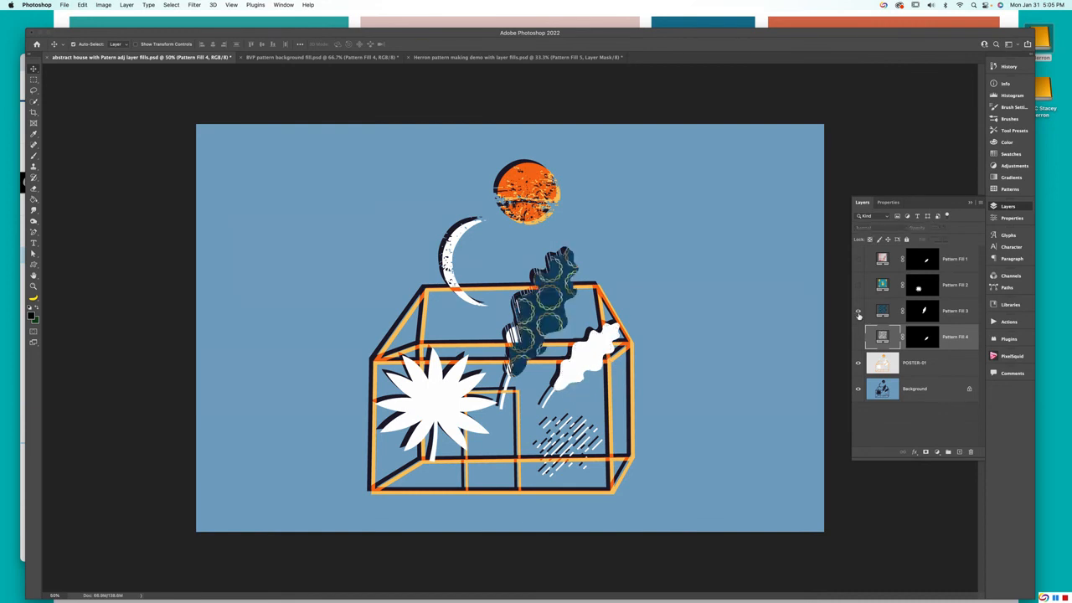
pyautogui.click(858, 311)
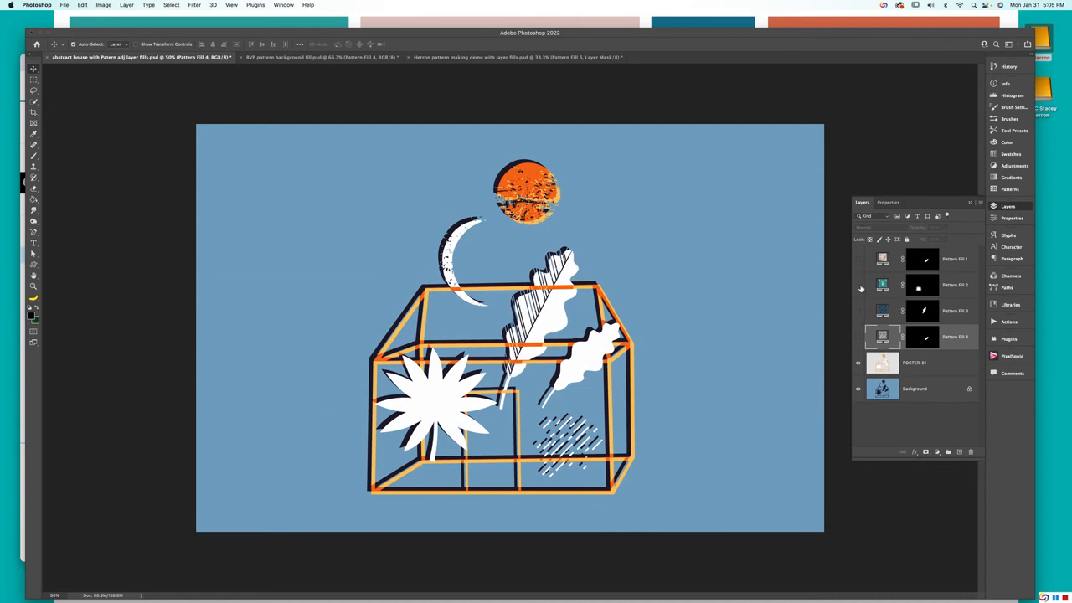
pyautogui.click(858, 284)
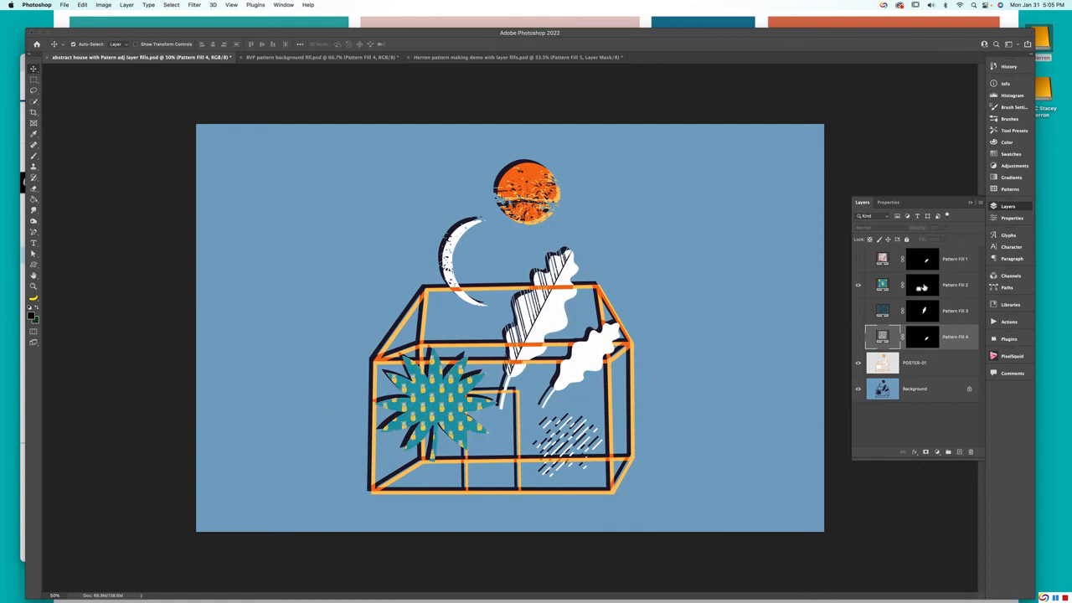
# Paint black with the Brush on Pattern Fill 2's layer mask to hide the pineapple pattern across the plant's centre
pyautogui.click(924, 288)
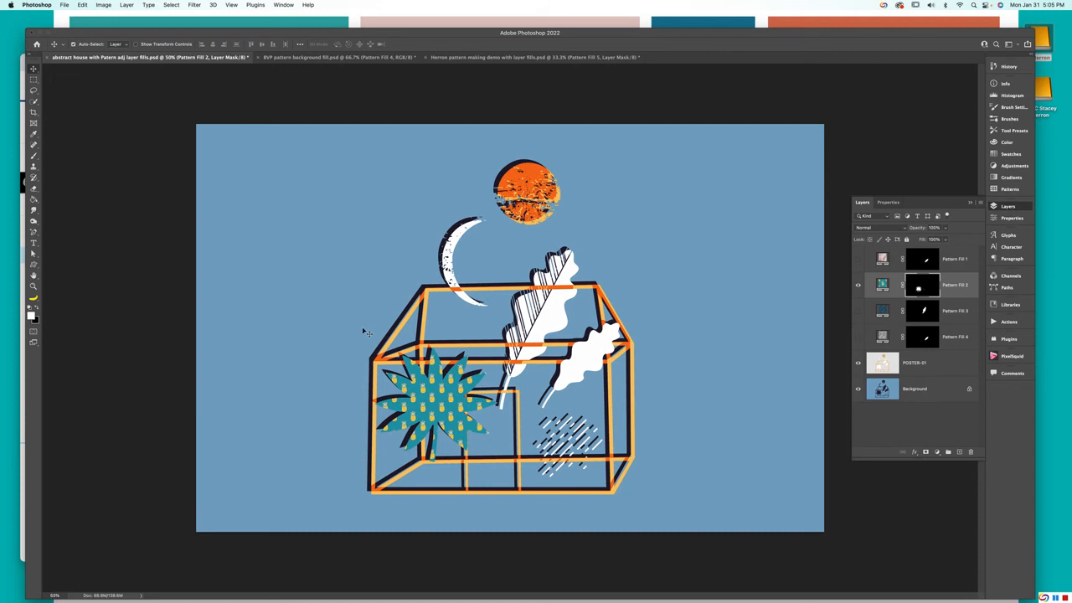
pyautogui.press('b')
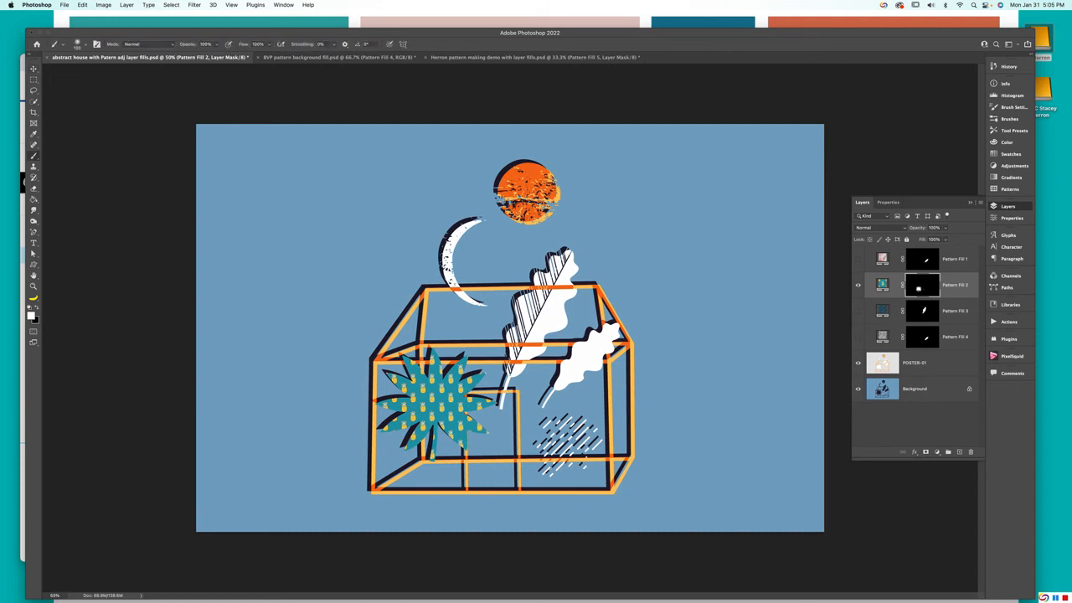
pyautogui.press('x')
pyautogui.moveTo(435, 399)
pyautogui.mouseDown()
pyautogui.moveTo(427, 403)
pyautogui.moveTo(439, 404)
pyautogui.moveTo(442, 391)
pyautogui.moveTo(429, 402)
pyautogui.moveTo(445, 400)
pyautogui.moveTo(438, 386)
pyautogui.moveTo(403, 405)
pyautogui.moveTo(428, 422)
pyautogui.moveTo(444, 378)
pyautogui.moveTo(412, 379)
pyautogui.moveTo(405, 404)
pyautogui.moveTo(419, 375)
pyautogui.moveTo(419, 414)
pyautogui.moveTo(448, 420)
pyautogui.moveTo(457, 410)
pyautogui.moveTo(446, 377)
pyautogui.moveTo(413, 375)
pyautogui.moveTo(429, 383)
pyautogui.moveTo(406, 407)
pyautogui.moveTo(423, 426)
pyautogui.moveTo(450, 421)
pyautogui.moveTo(462, 386)
pyautogui.moveTo(432, 373)
pyautogui.mouseUp()
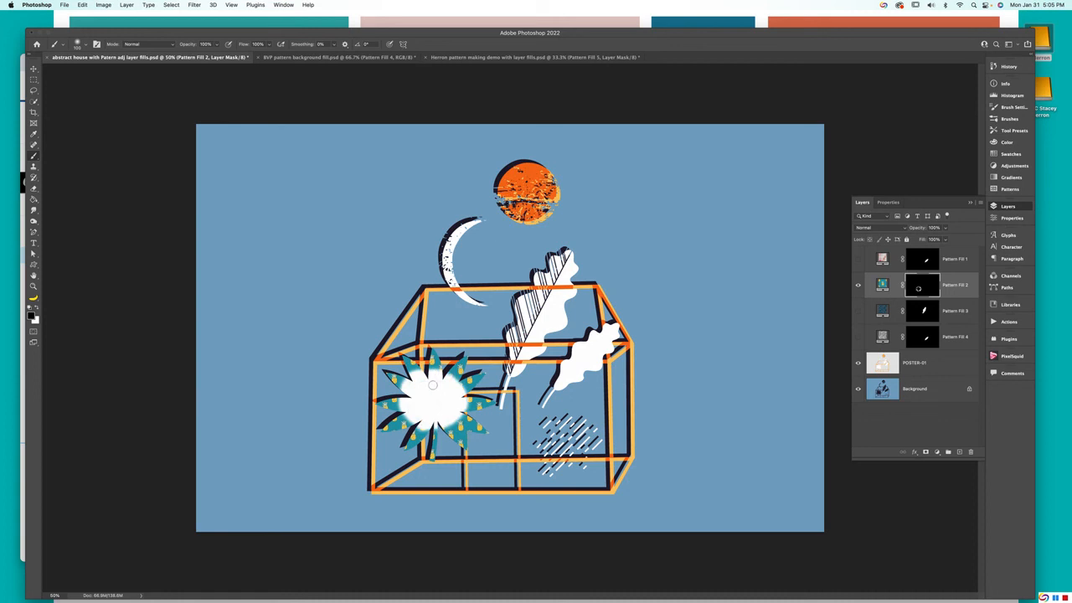
# Enlarge the brush and paint white on Pattern Fill 2's mask to restore the pineapple pattern across the plant's centre
pyautogui.press('x')
pyautogui.press(']')
pyautogui.press(']')
pyautogui.press(']')
pyautogui.press(']')
pyautogui.press(']')
pyautogui.press(']')
pyautogui.press(']')
pyautogui.press(']')
pyautogui.moveTo(437, 403)
pyautogui.mouseDown()
pyautogui.moveTo(437, 373)
pyautogui.moveTo(394, 374)
pyautogui.mouseUp()
pyautogui.press('super+z')
pyautogui.moveTo(423, 407)
pyautogui.mouseDown()
pyautogui.moveTo(416, 395)
pyautogui.moveTo(423, 408)
pyautogui.moveTo(450, 405)
pyautogui.moveTo(447, 387)
pyautogui.moveTo(427, 383)
pyautogui.moveTo(414, 410)
pyautogui.moveTo(452, 409)
pyautogui.mouseUp()
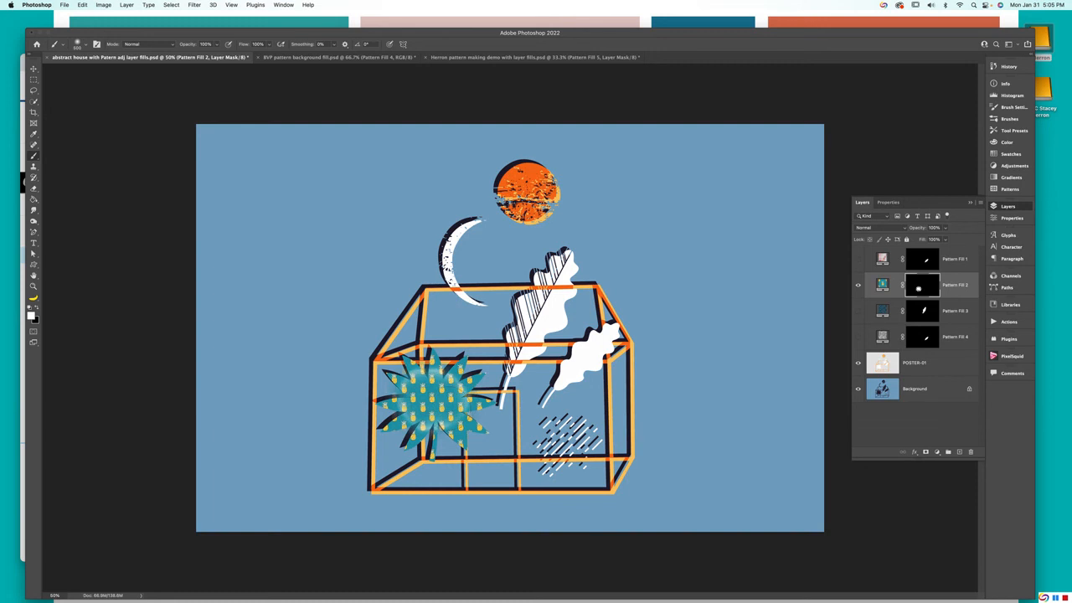
pyautogui.click(324, 58)
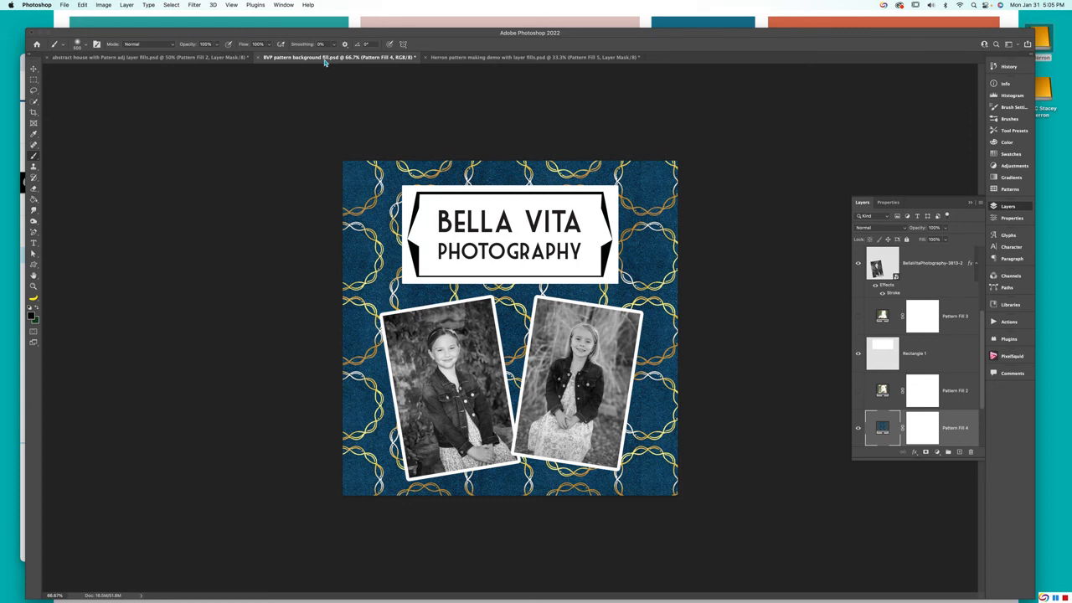
pyautogui.moveTo(386, 33); pyautogui.dragTo(413, 469)
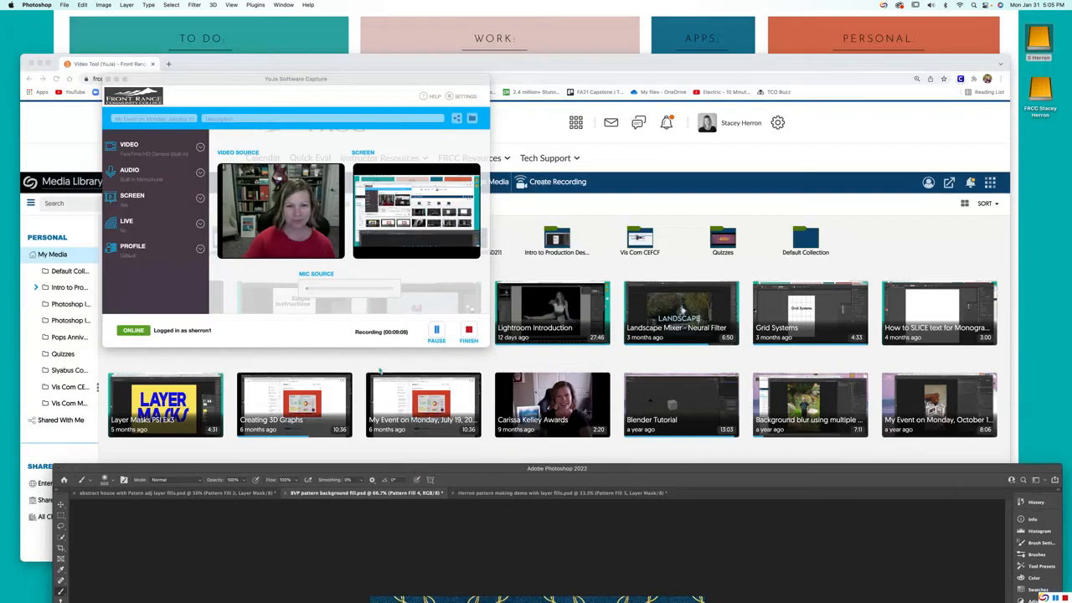
pyautogui.click(471, 333)
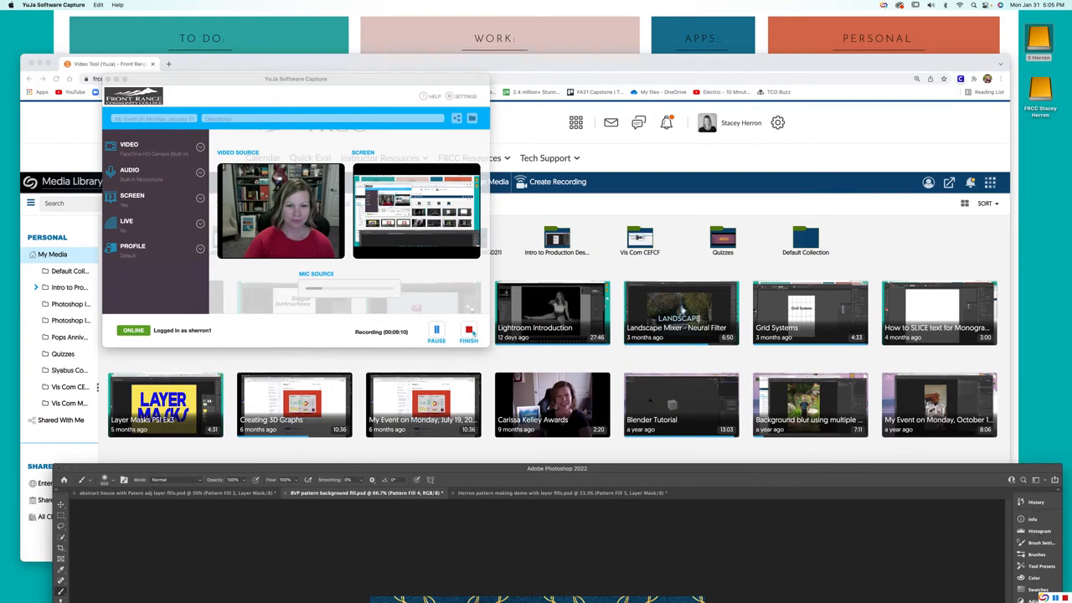